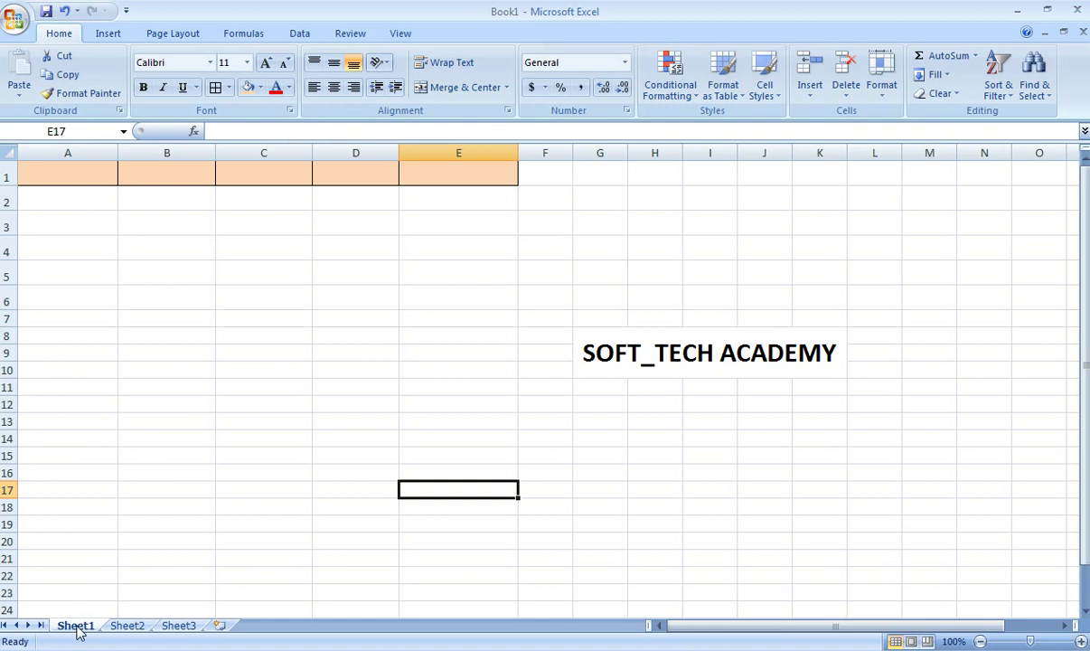
- Rename Sheet1 to SALARY REPORT and Sheet2 to the allowances name
{"action": "right_click", "coordinate": [79, 626]}
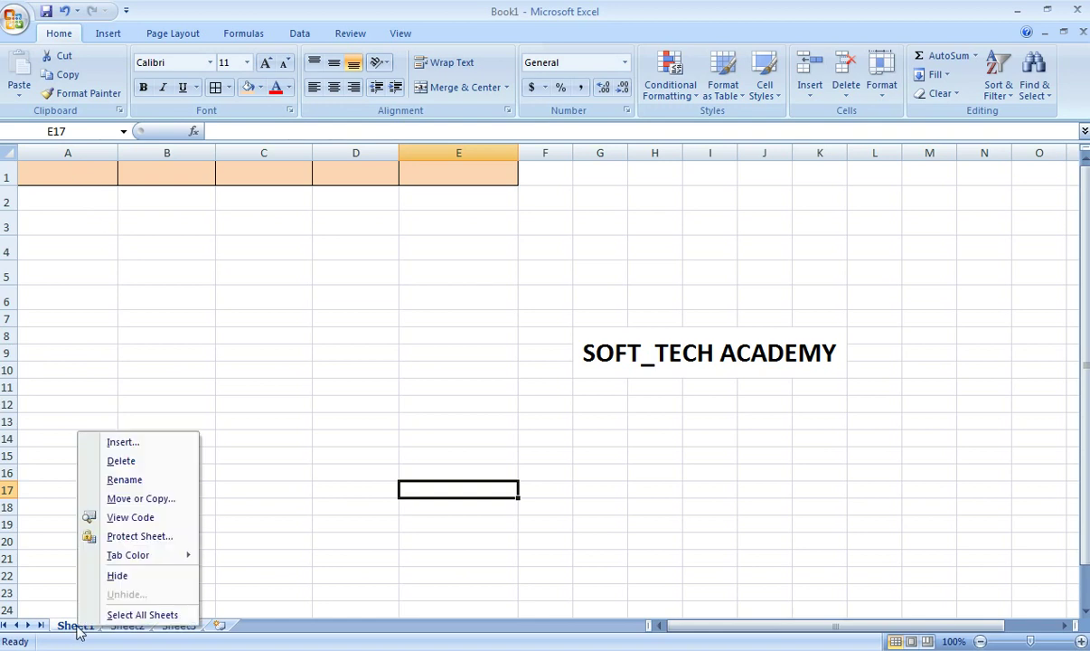
{"action": "left_click", "coordinate": [129, 482]}
{"action": "type", "text": "SL"}
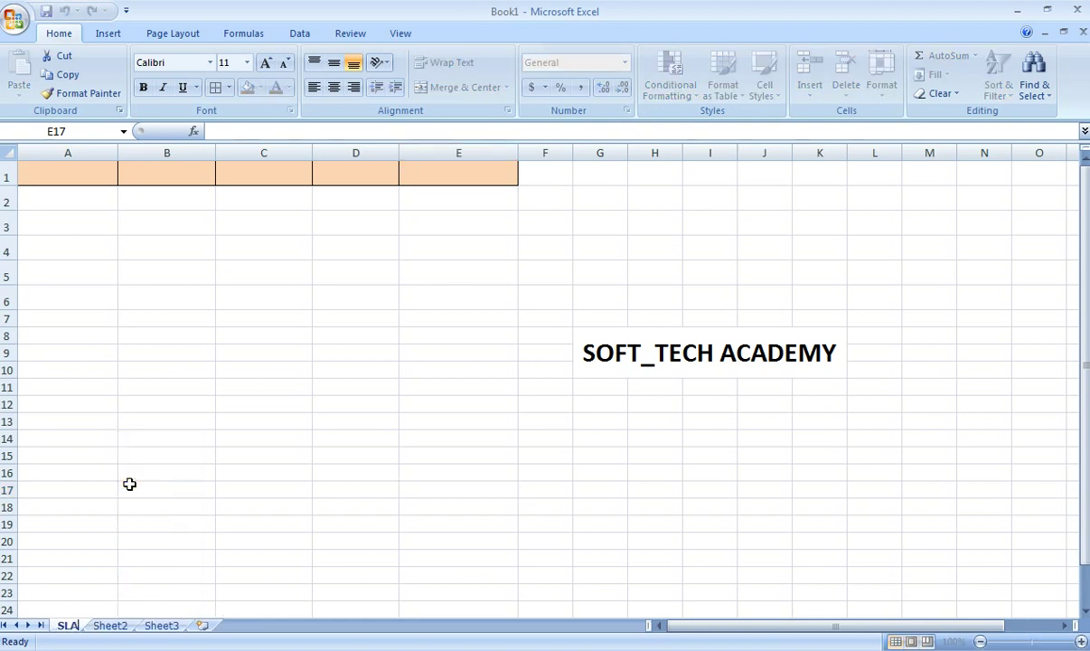
{"action": "type", "text": "ALARY REPORT"}
{"action": "key", "text": "Return"}
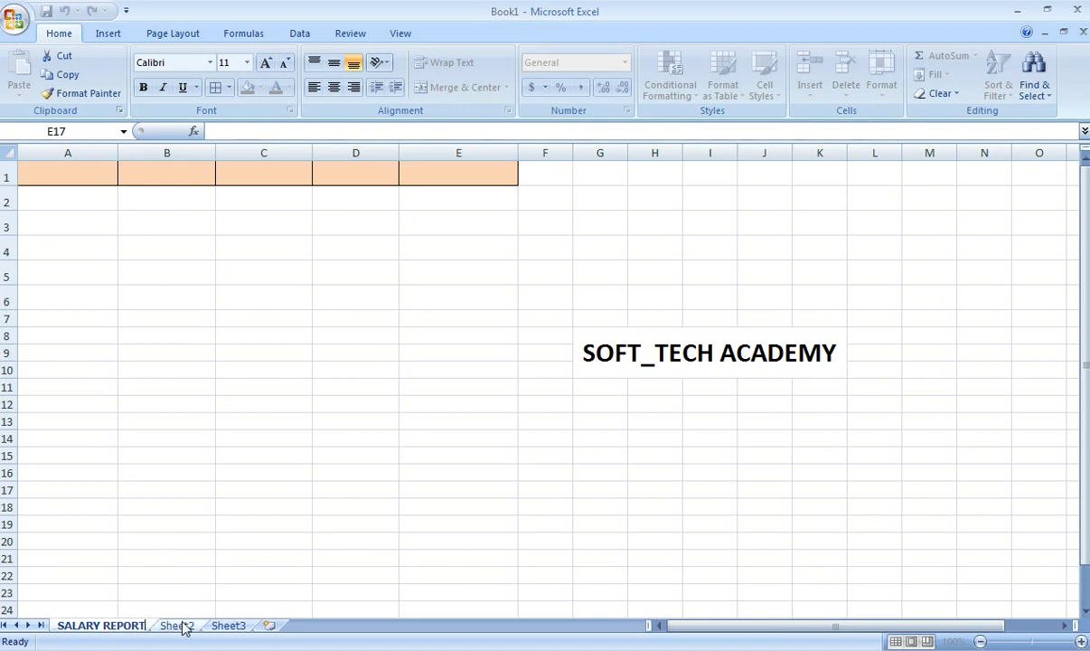
{"action": "right_click", "coordinate": [179, 626]}
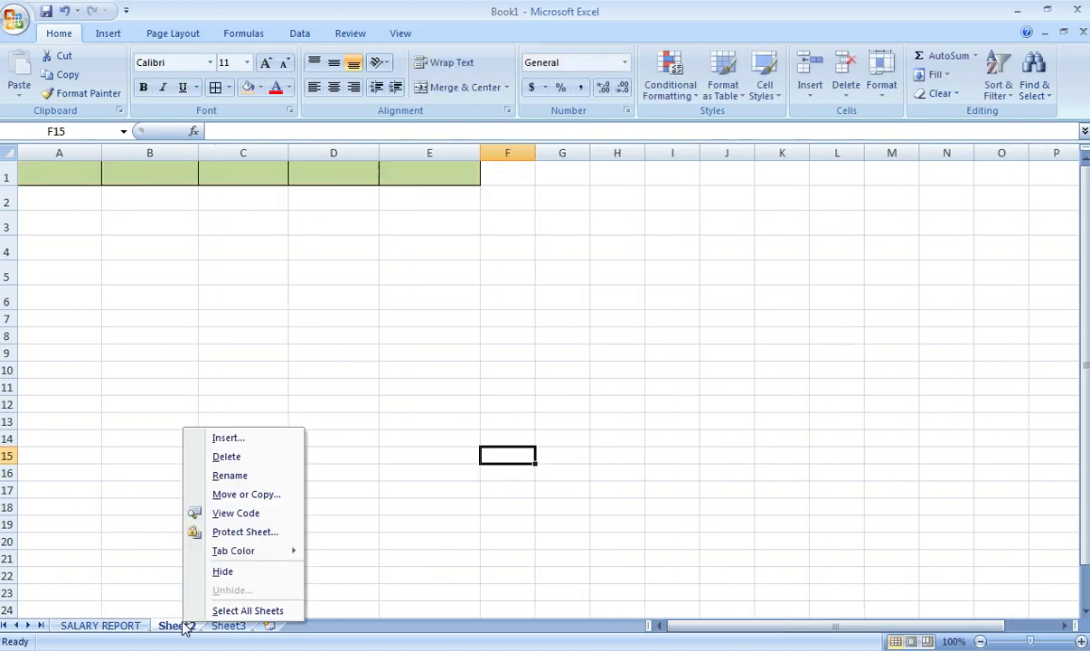
{"action": "left_click", "coordinate": [239, 479]}
{"action": "type", "text": "ALLAOUNOUNCES"}
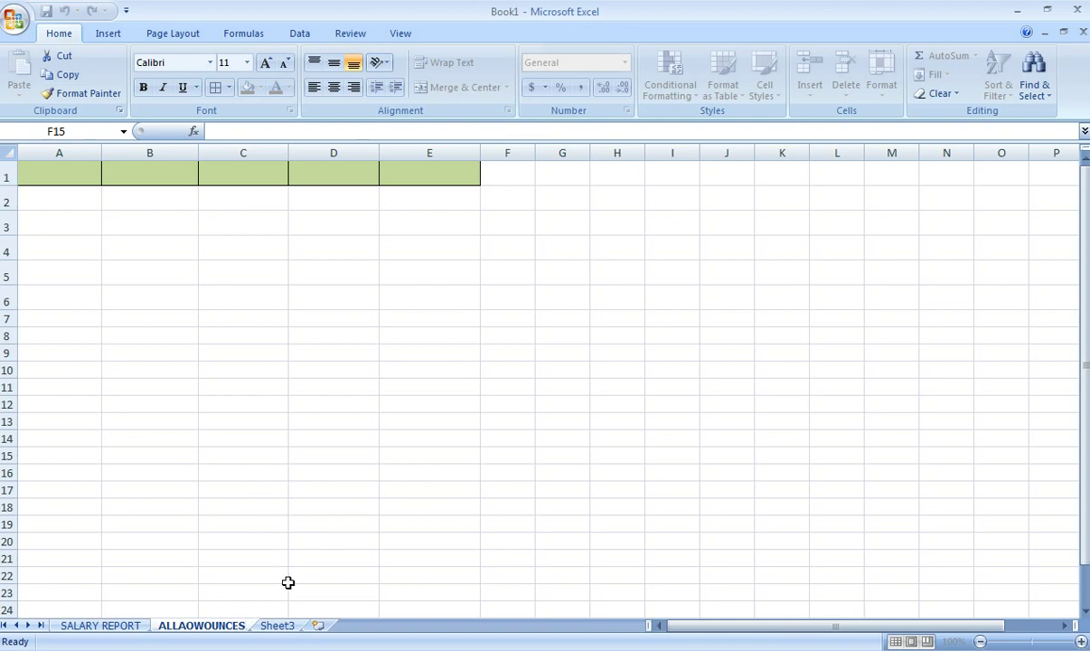
- Rename Sheet3 to DEDUCTION and return to SALARY REPORT
{"action": "right_click", "coordinate": [279, 629]}
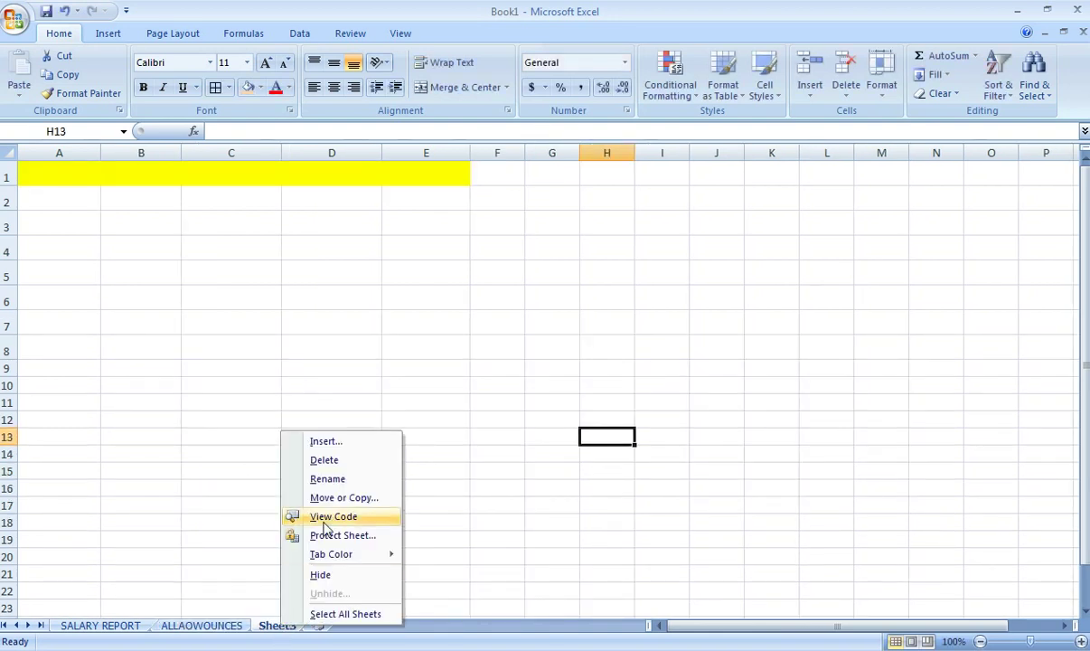
{"action": "left_click", "coordinate": [321, 480]}
{"action": "type", "text": "DEDCTI"}
{"action": "key", "text": "BackSpace"}
{"action": "key", "text": "BackSpace"}
{"action": "key", "text": "BackSpace"}
{"action": "type", "text": "UCTION"}
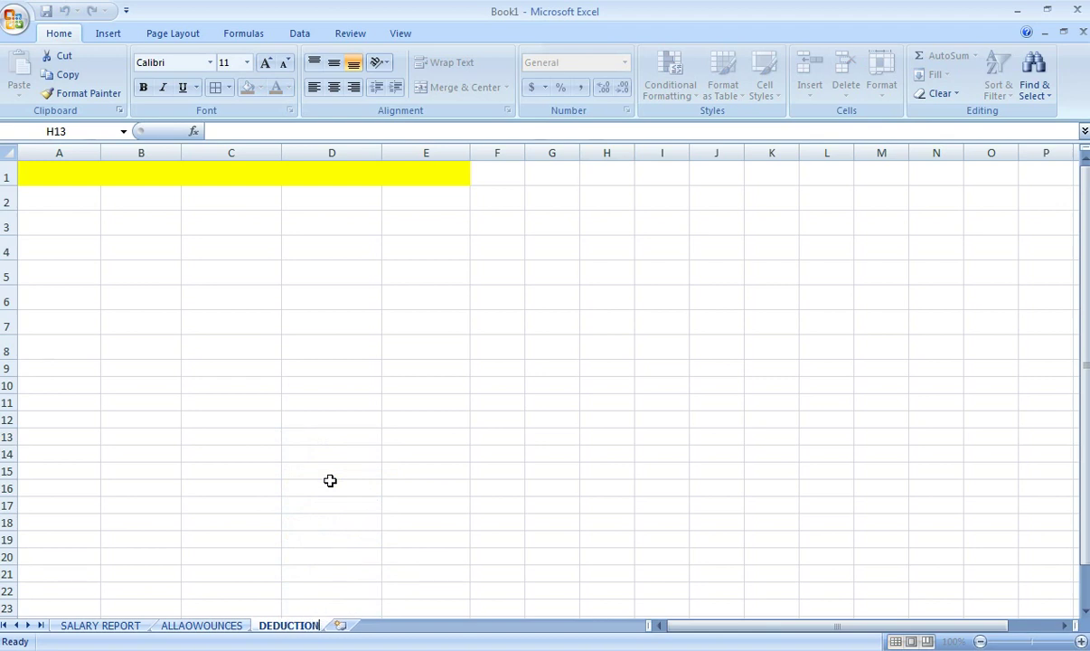
{"action": "left_click", "coordinate": [90, 631]}
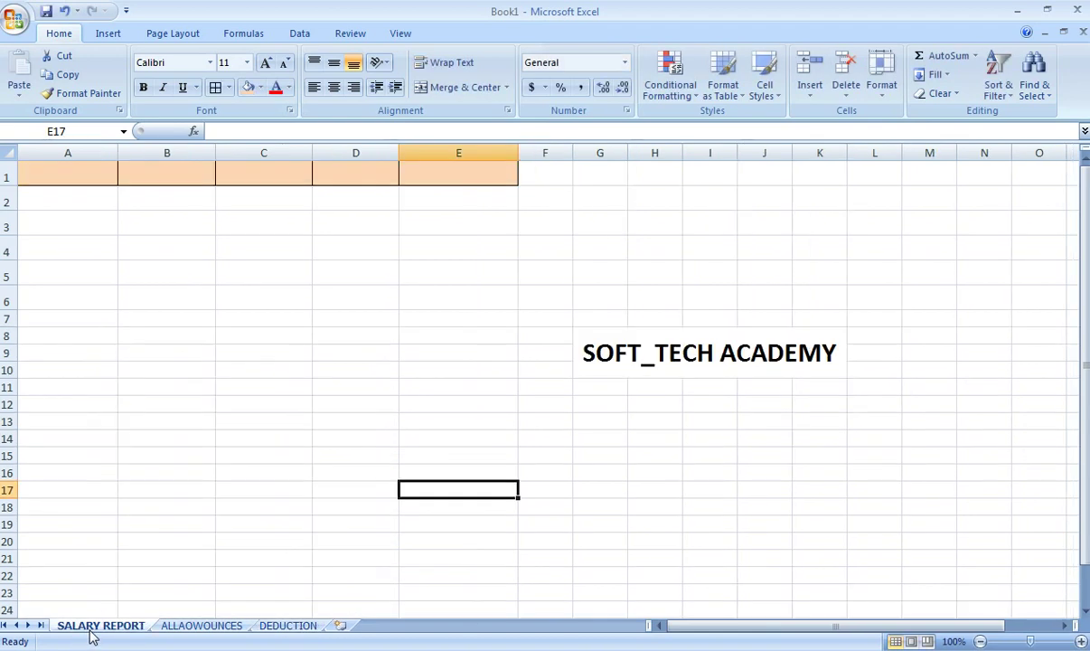
- Enter headers NAME, SALARY, ALLAWOUNCES, DEDUCTION, TOTAL across A1:E1
{"action": "left_click", "coordinate": [81, 180]}
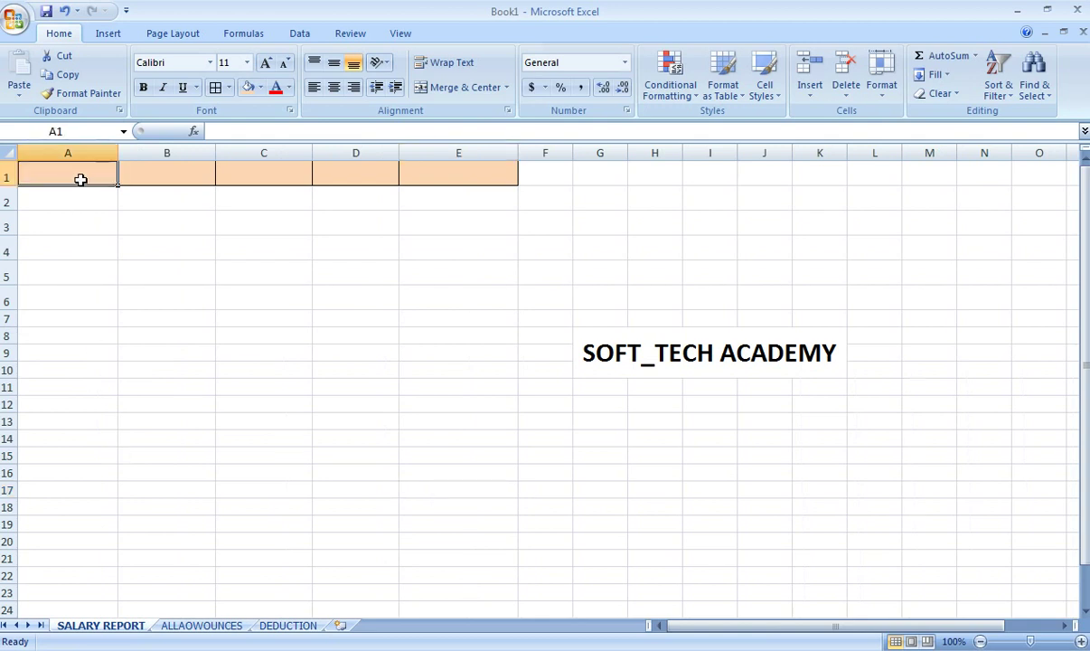
{"action": "type", "text": "NAME"}
{"action": "key", "text": "Tab"}
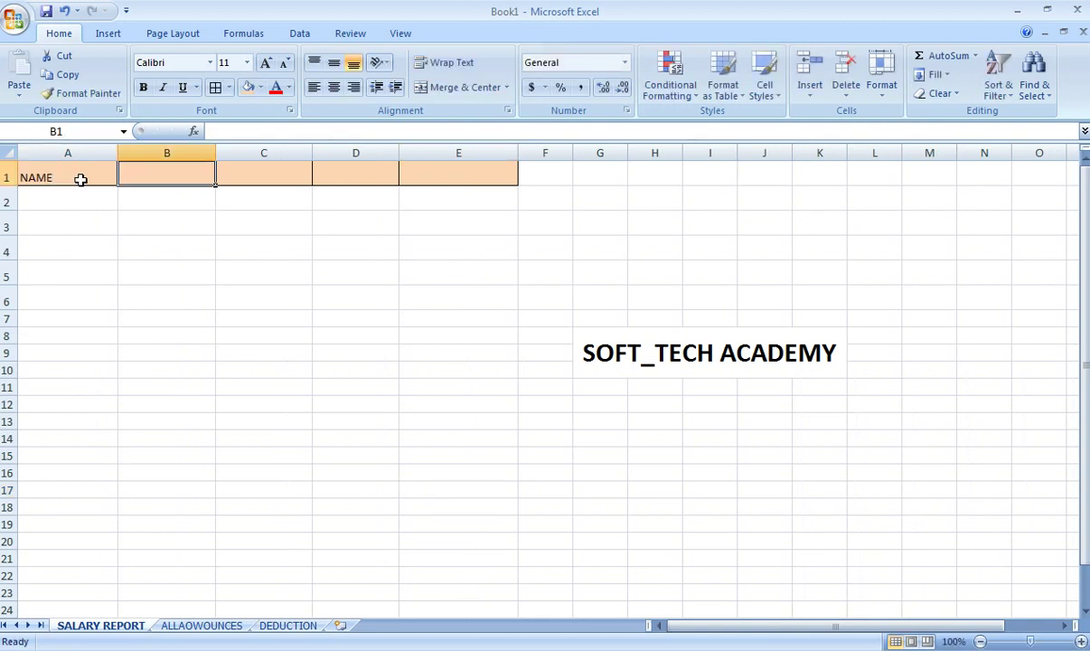
{"action": "type", "text": "SALARY"}
{"action": "key", "text": "Tab"}
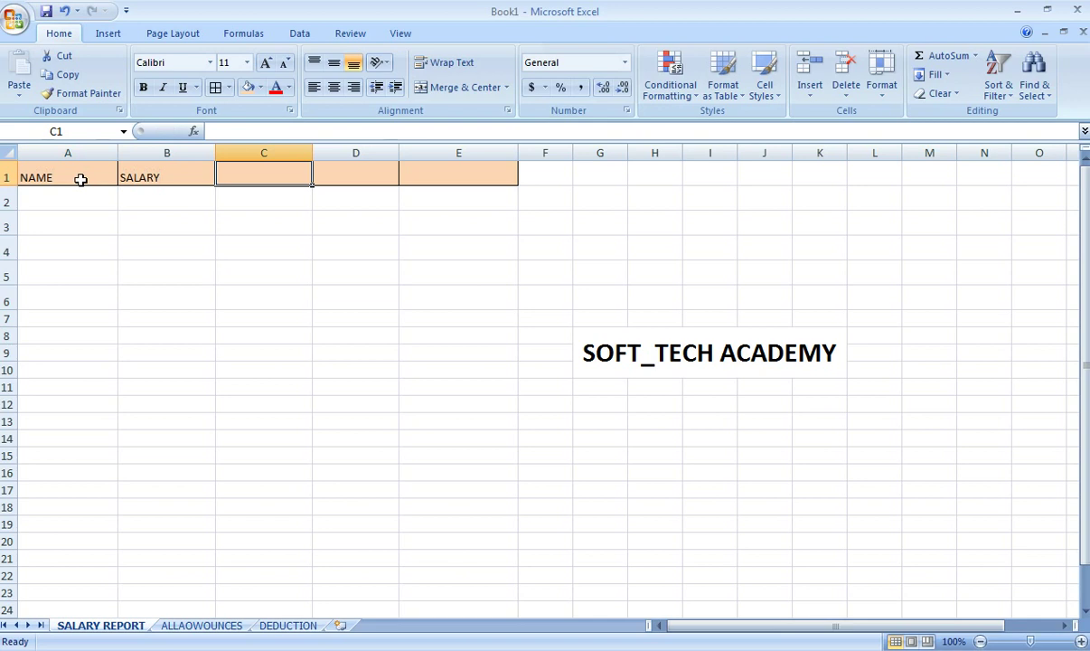
{"action": "type", "text": "ALLAWOU"}
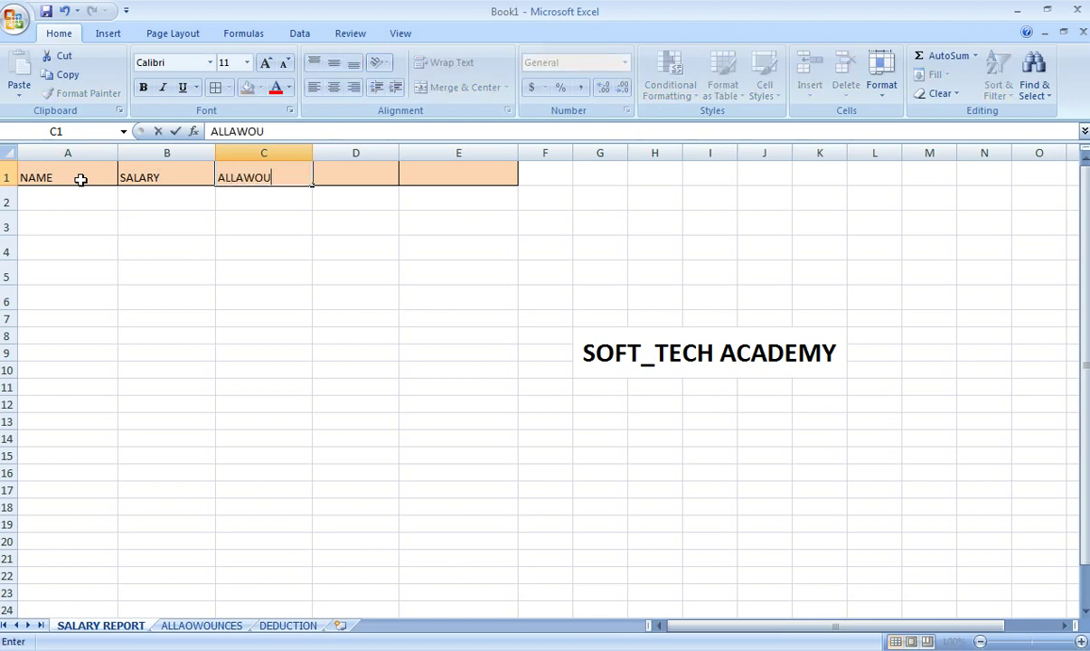
{"action": "type", "text": "NCES"}
{"action": "key", "text": "Tab"}
{"action": "type", "text": "DEDUCTION"}
{"action": "key", "text": "Tab"}
{"action": "type", "text": "TOTAL"}
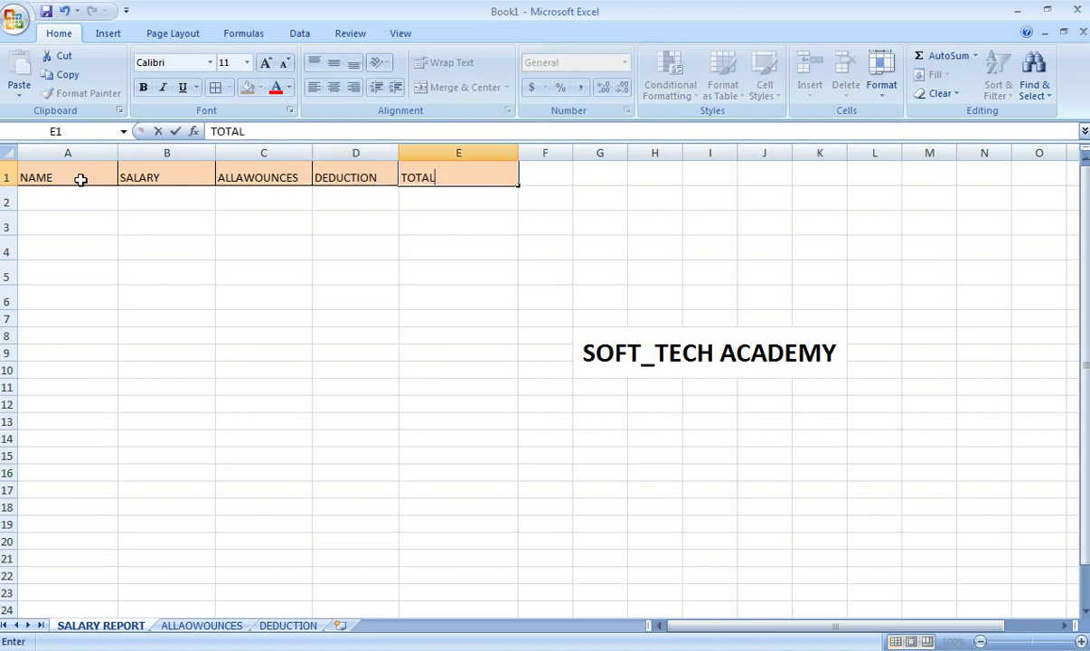
{"action": "key", "text": "Return"}
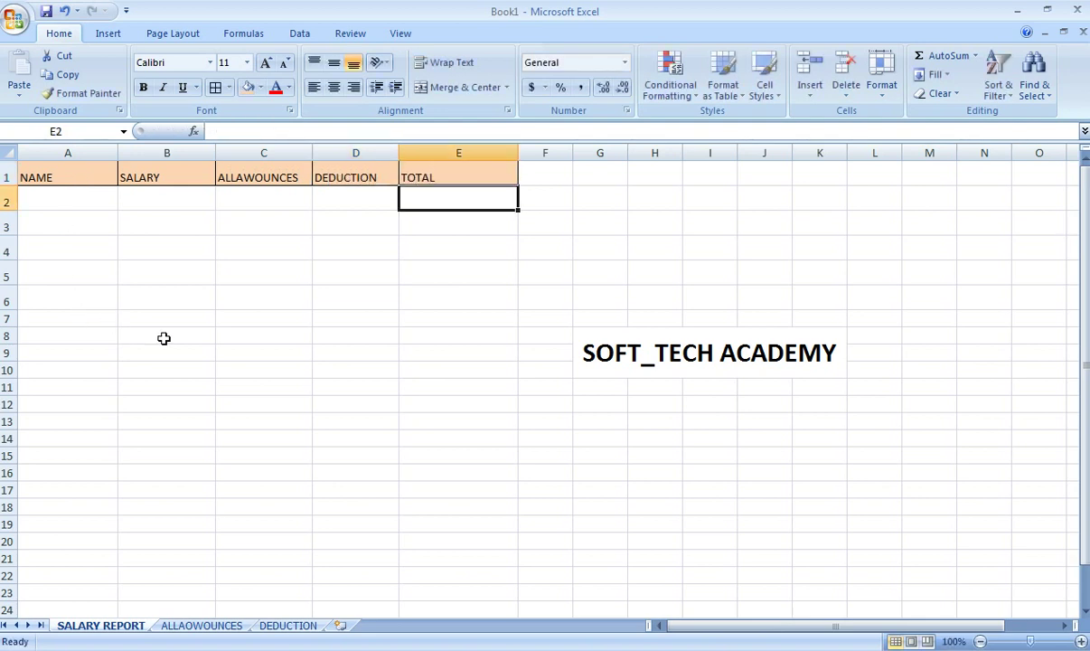
- Add the employee's name in A2 with salary 5000 in B2, then go to the allowances sheet
{"action": "left_click", "coordinate": [70, 191]}
{"action": "type", "text": "HAROON"}
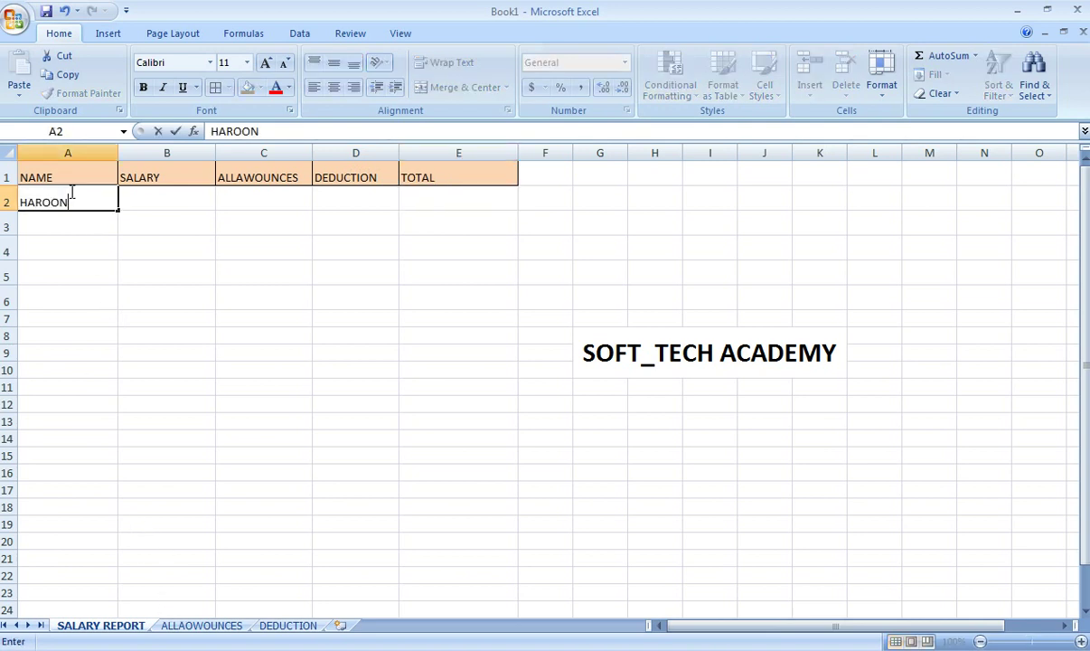
{"action": "key", "text": "Tab"}
{"action": "type", "text": "5000"}
{"action": "key", "text": "Tab"}
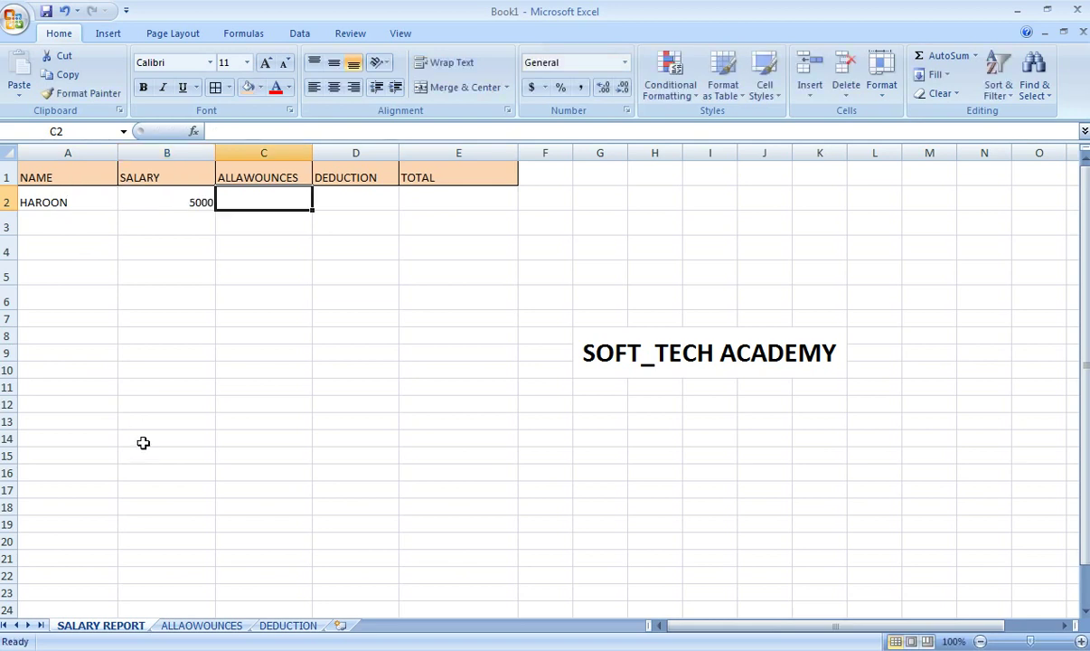
{"action": "left_click", "coordinate": [197, 624]}
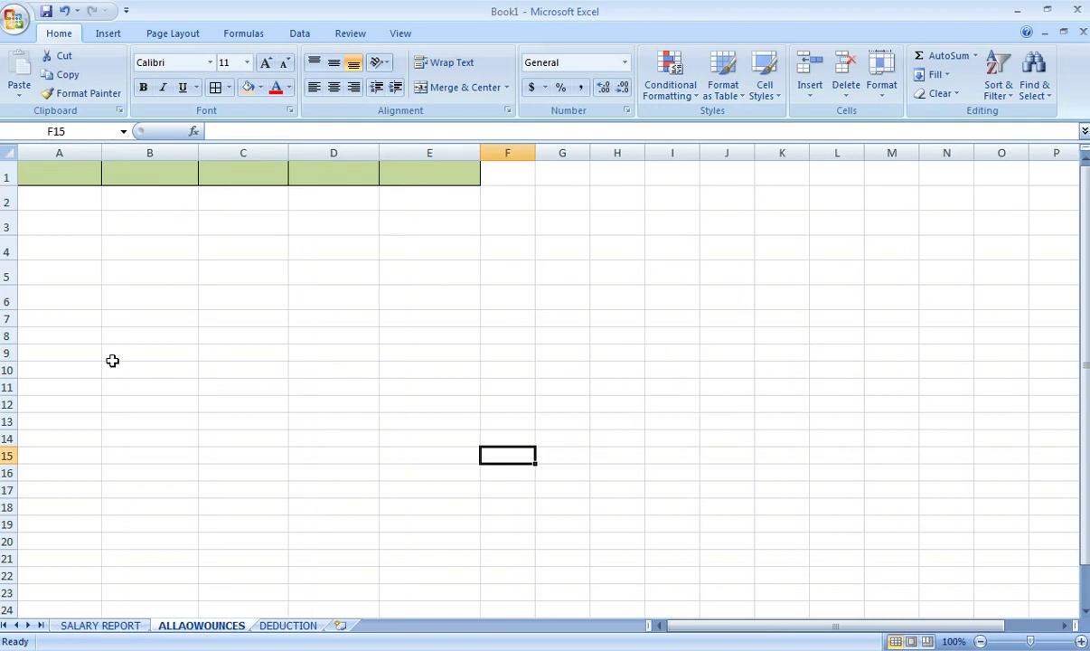
- Put the NAME and SALARY headers in A1 and B1 of the allowances sheet
{"action": "left_click", "coordinate": [59, 194]}
{"action": "type", "text": "NAME"}
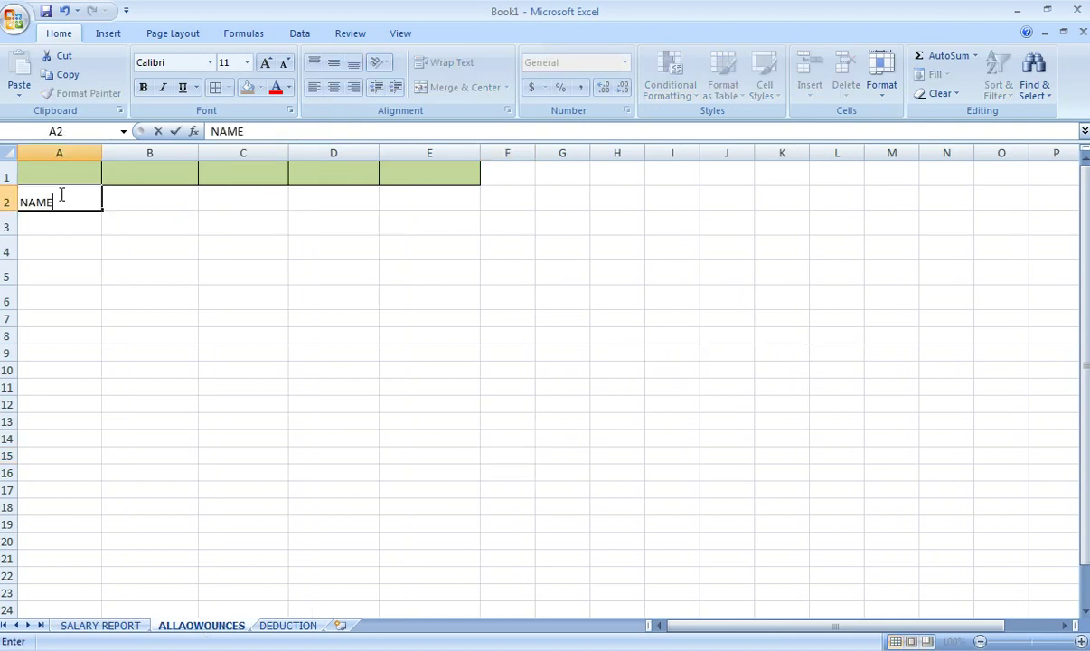
{"action": "key", "text": "BackSpace"}
{"action": "key", "text": "BackSpace"}
{"action": "key", "text": "BackSpace"}
{"action": "key", "text": "Up"}
{"action": "type", "text": "NAME"}
{"action": "key", "text": "Tab"}
{"action": "type", "text": "SALARY"}
{"action": "key", "text": "Tab"}
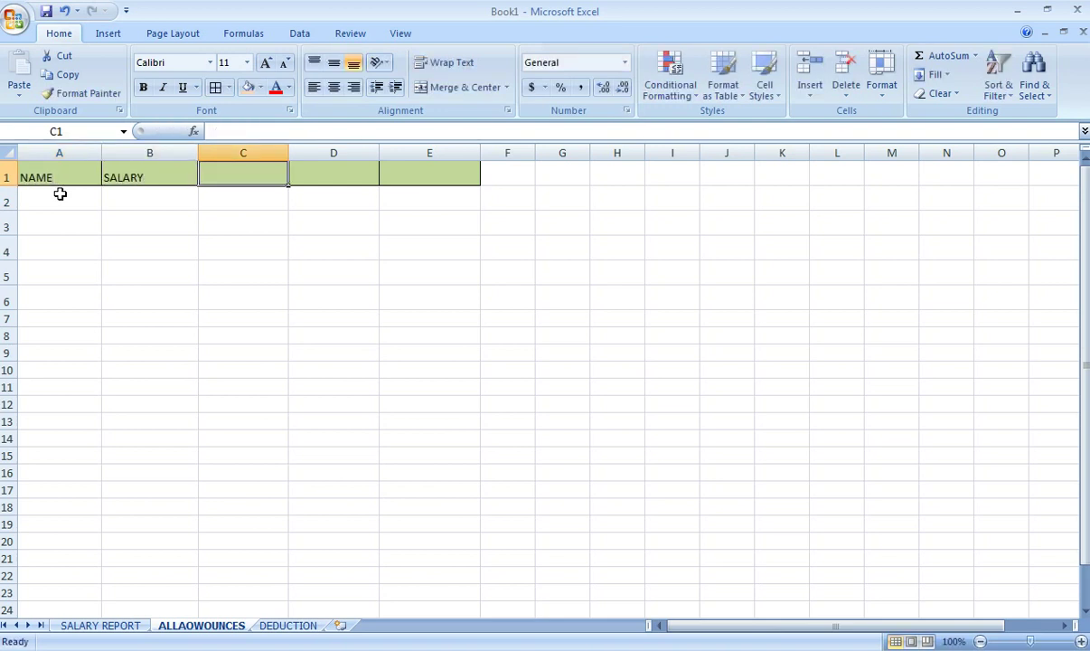
- Add the M/A, O/A and TOTAL headers in C1:E1, then begin a formula in A2
{"action": "type", "text": "M/A"}
{"action": "key", "text": "Tab"}
{"action": "type", "text": "O/A"}
{"action": "key", "text": "Tab"}
{"action": "type", "text": "TOTAL"}
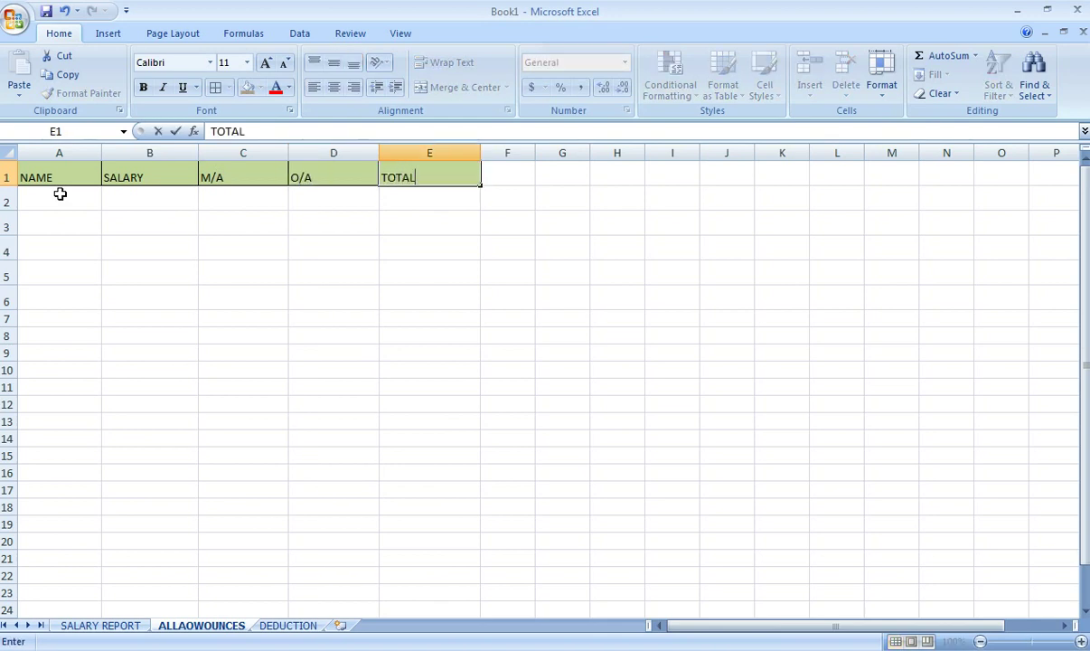
{"action": "key", "text": "Return"}
{"action": "key", "text": "Left"}
{"action": "key", "text": "Left"}
{"action": "key", "text": "Left"}
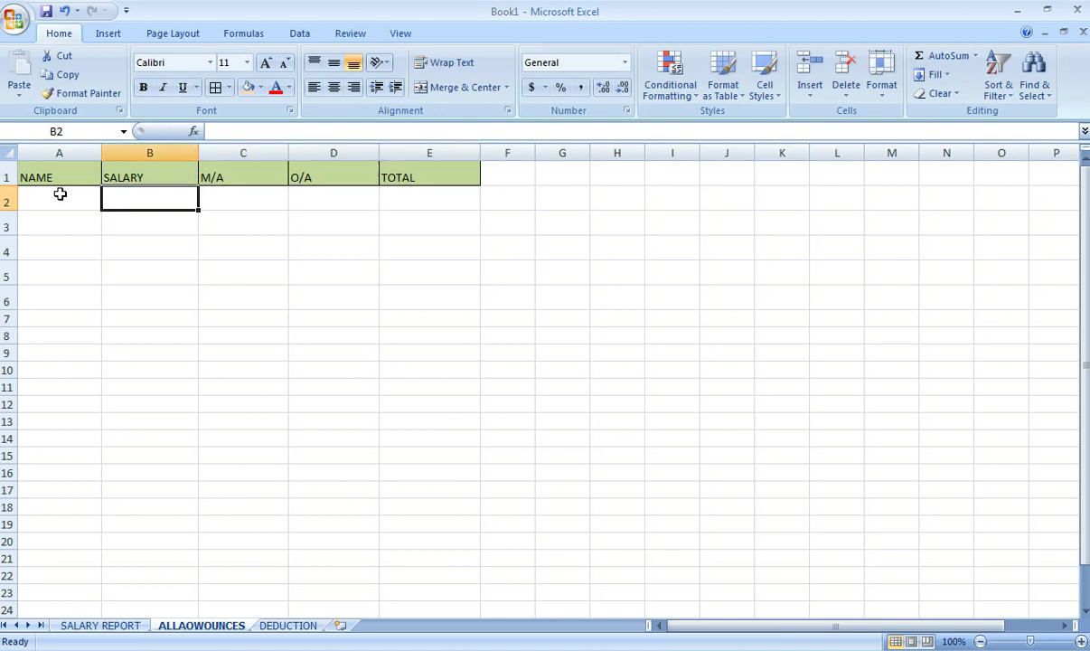
{"action": "key", "text": "Left"}
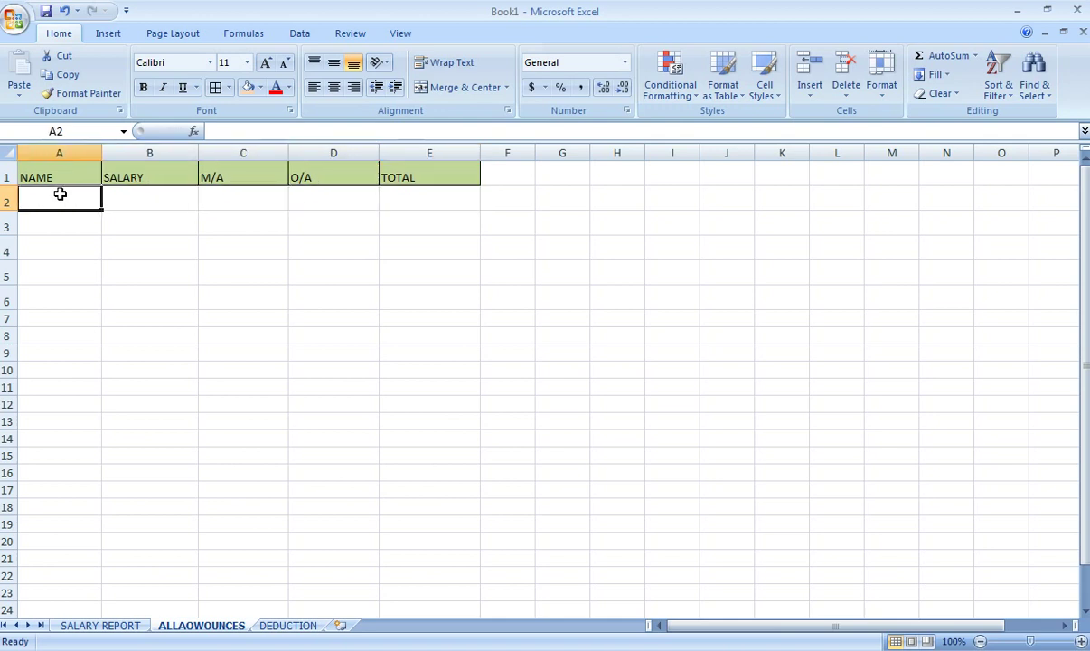
{"action": "type", "text": "="}
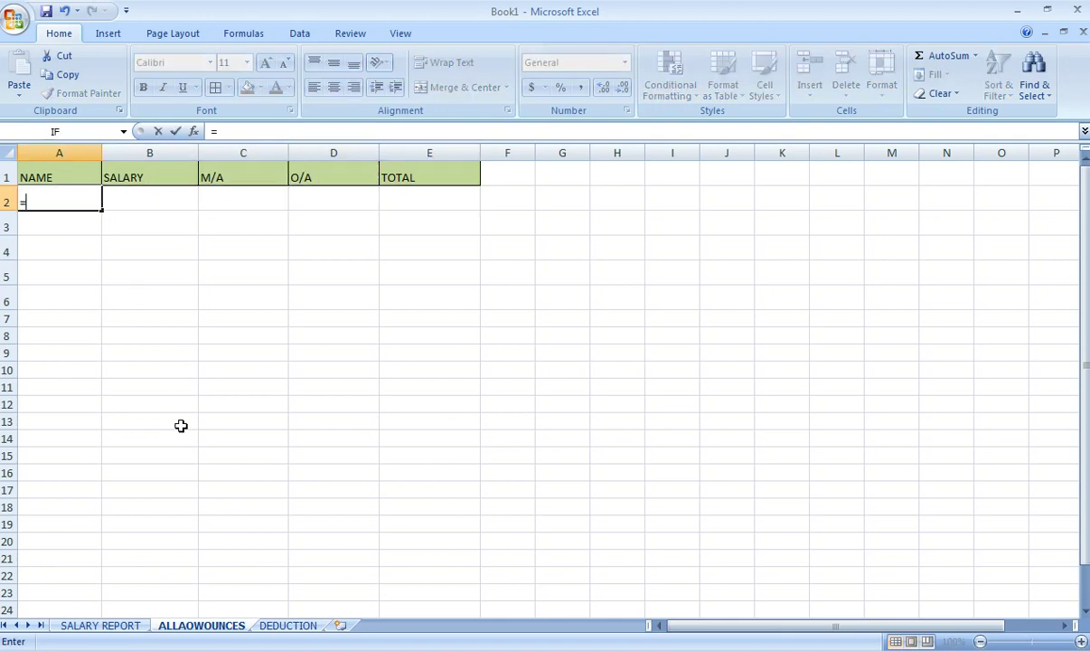
- Link A2 and B2 to SALARY REPORT's A2 name and B2 salary of 5000
{"action": "left_click", "coordinate": [107, 625]}
{"action": "left_click", "coordinate": [88, 194]}
{"action": "key", "text": "Return"}
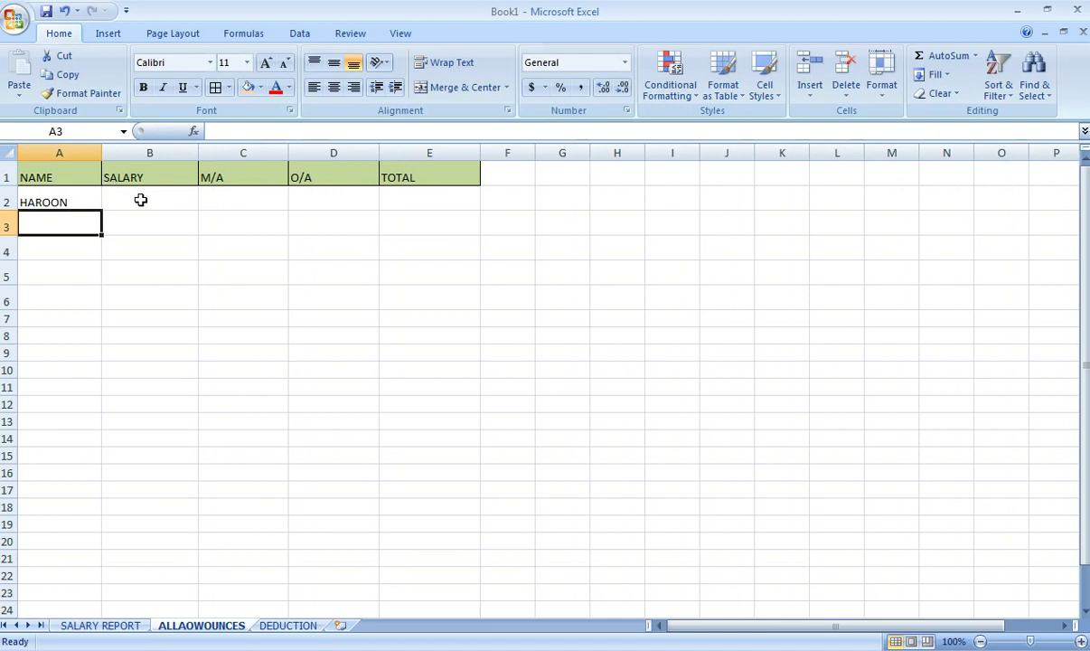
{"action": "left_click", "coordinate": [141, 200]}
{"action": "type", "text": "="}
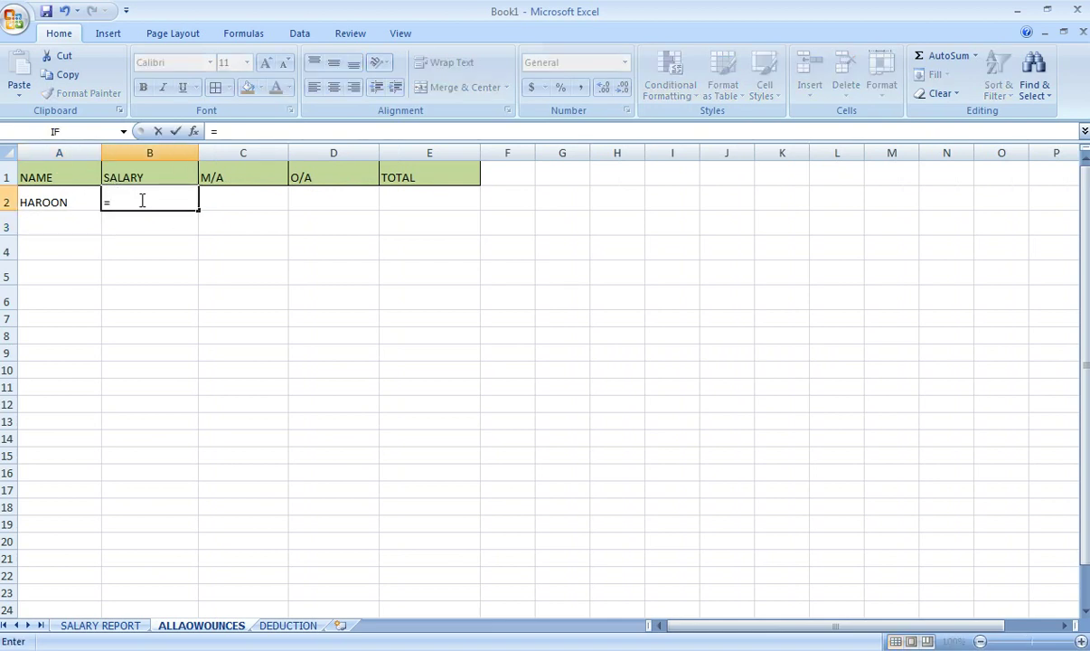
{"action": "left_click", "coordinate": [122, 625]}
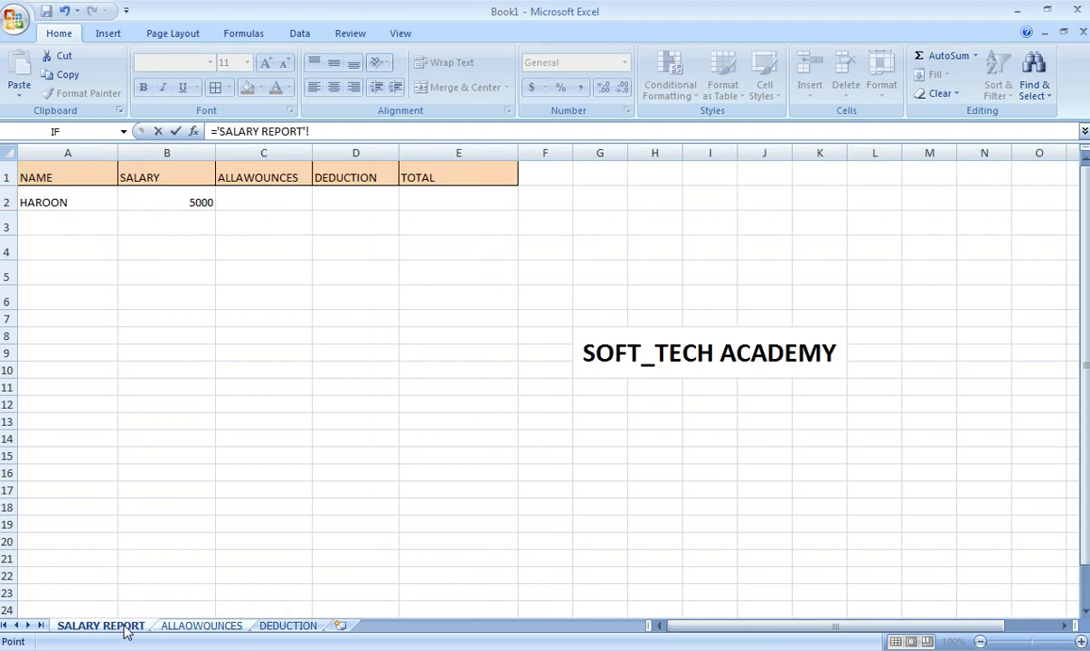
{"action": "left_click", "coordinate": [188, 203]}
{"action": "key", "text": "Return"}
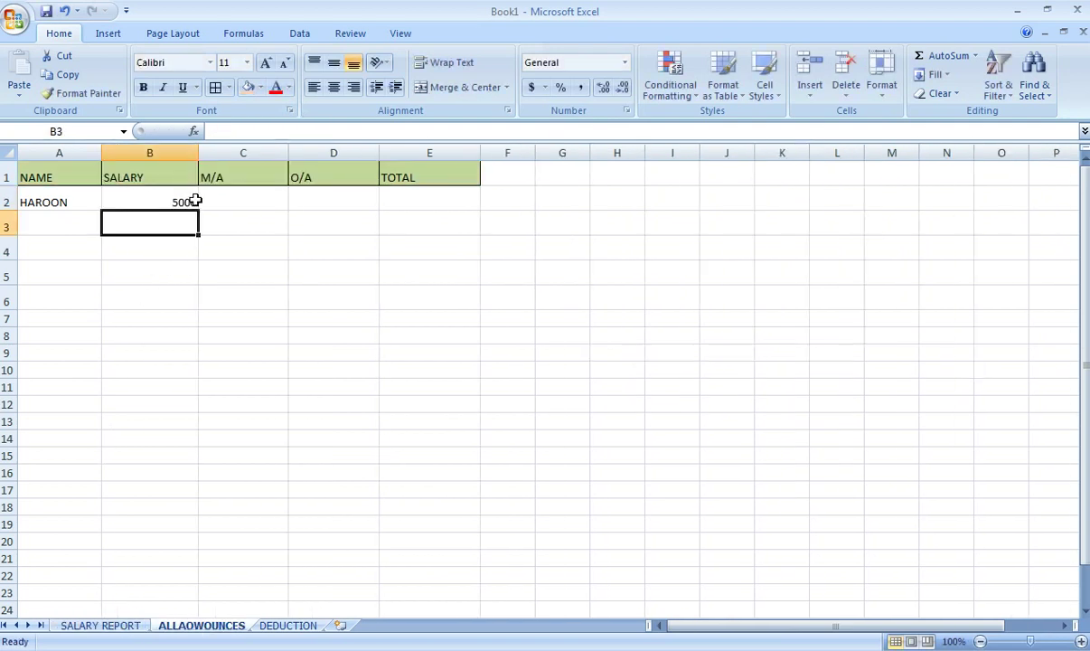
{"action": "left_click", "coordinate": [249, 205]}
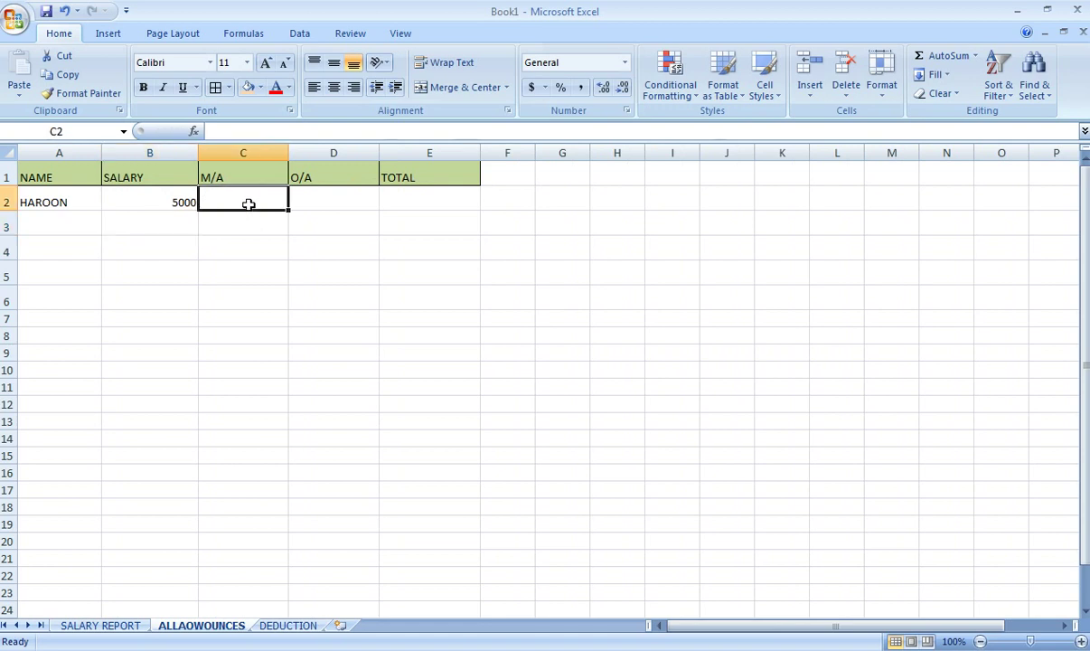
- Set M/A in C2 to =SUM(.11*'SALARY REPORT'!B2), giving 550
{"action": "type", "text": "="}
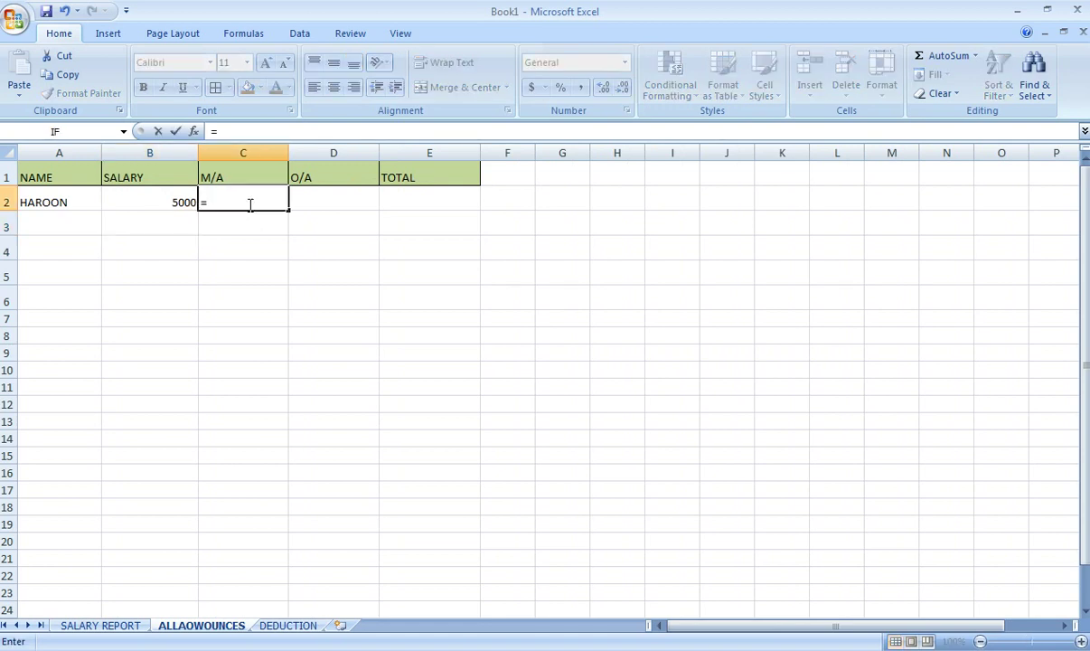
{"action": "type", "text": "SUM"}
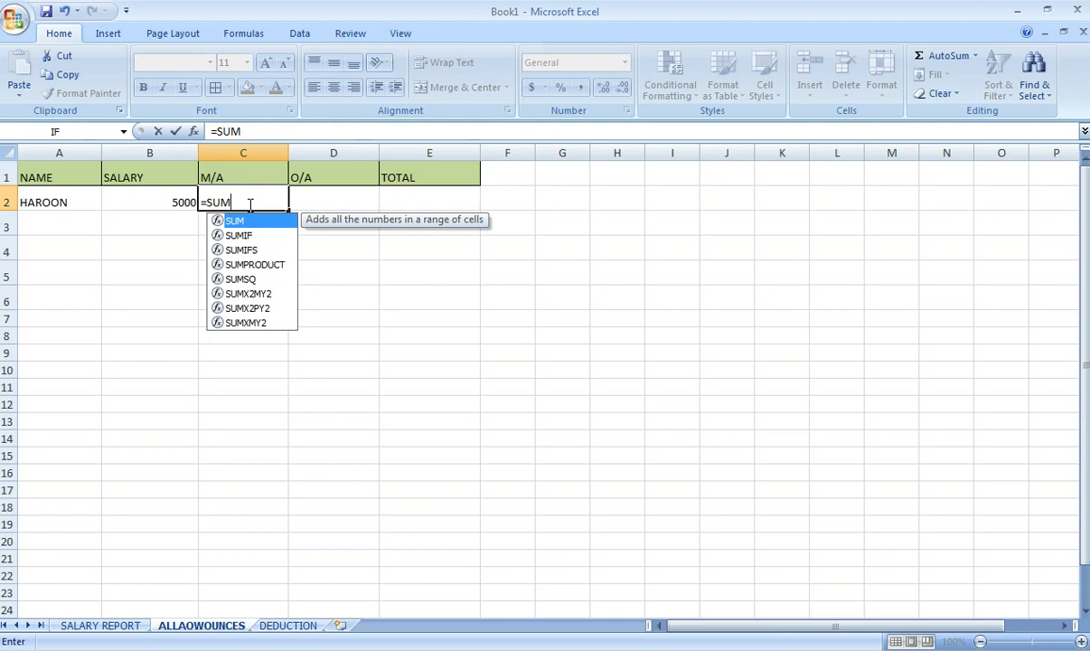
{"action": "type", "text": "(."}
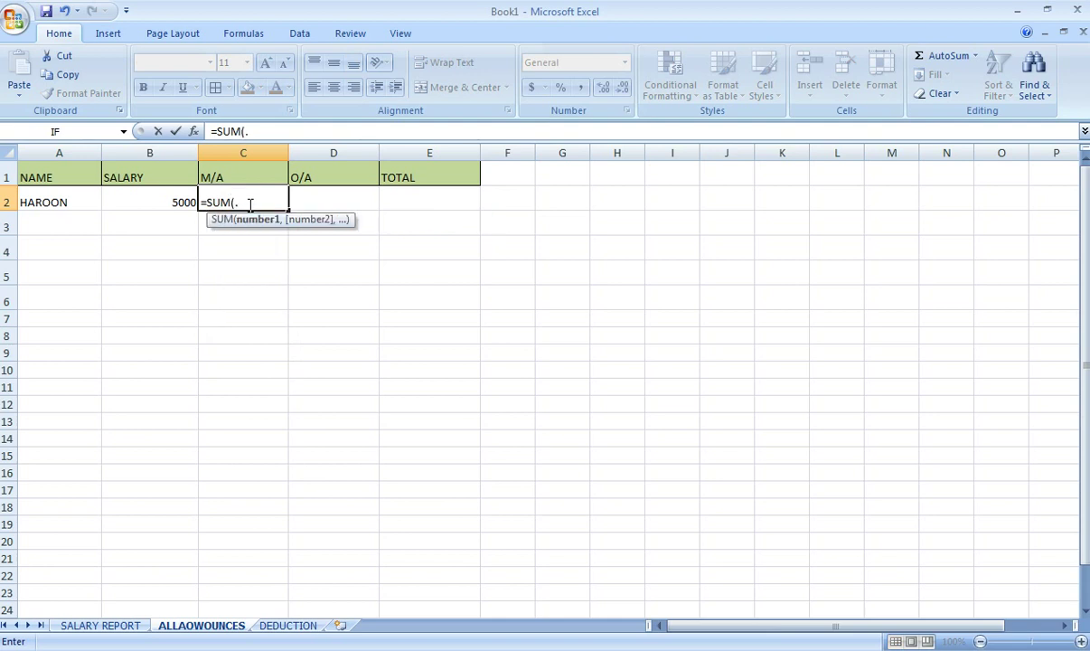
{"action": "type", "text": "11*"}
{"action": "left_click", "coordinate": [111, 632]}
{"action": "left_click", "coordinate": [177, 203]}
{"action": "key", "text": "Return"}
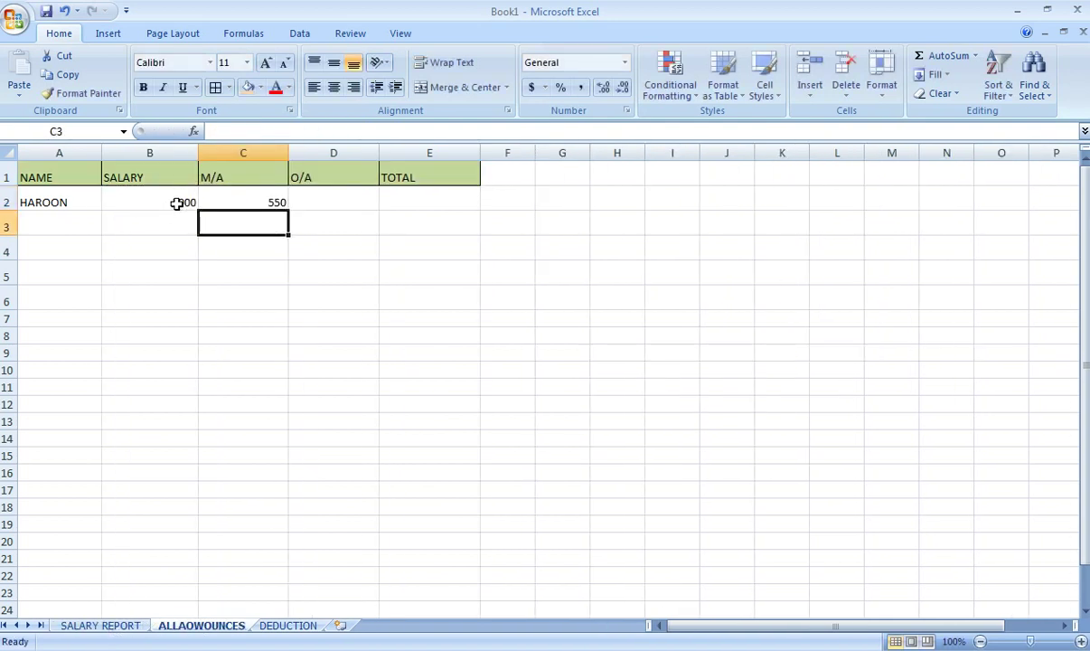
- Set O/A in D2 to =SUM(.13*'SALARY REPORT'!B2), giving 650
{"action": "key", "text": "Right"}
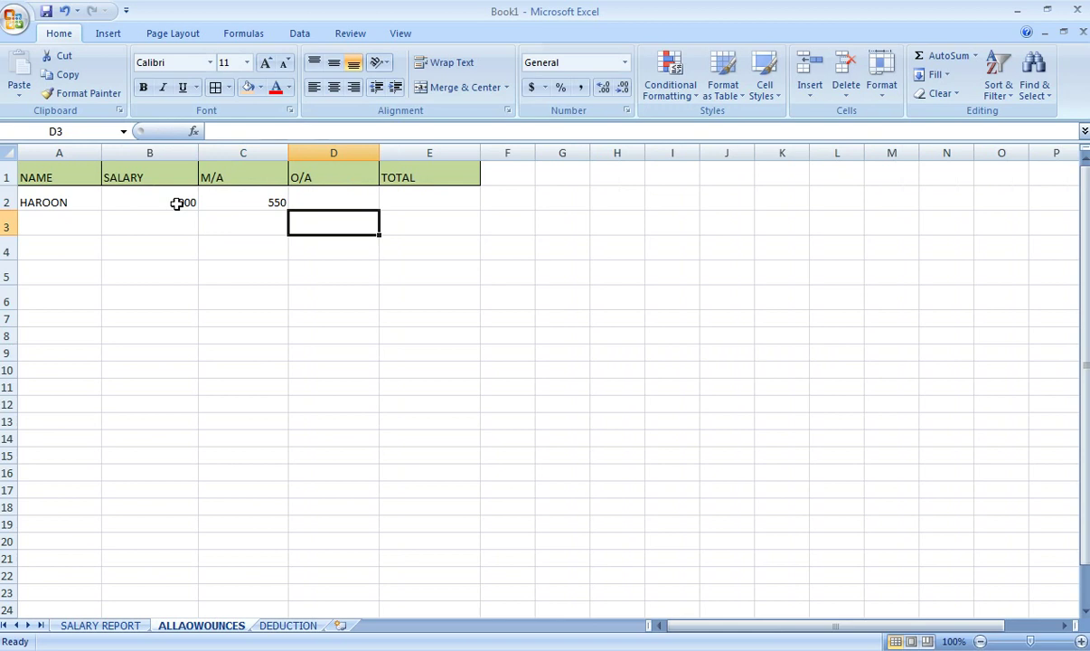
{"action": "key", "text": "Up"}
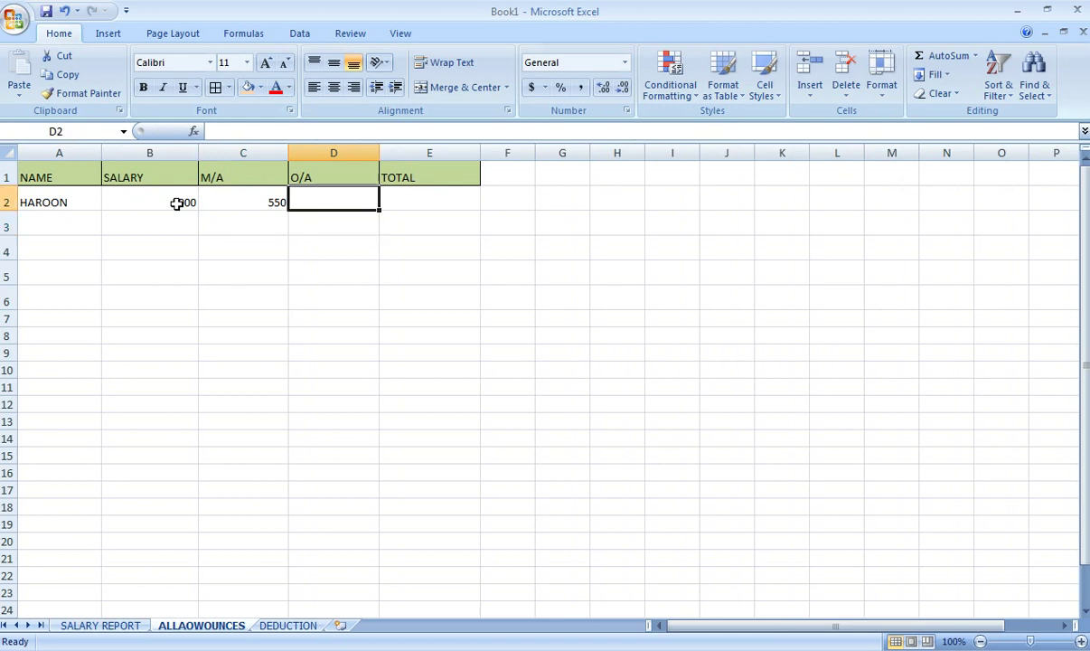
{"action": "type", "text": "="}
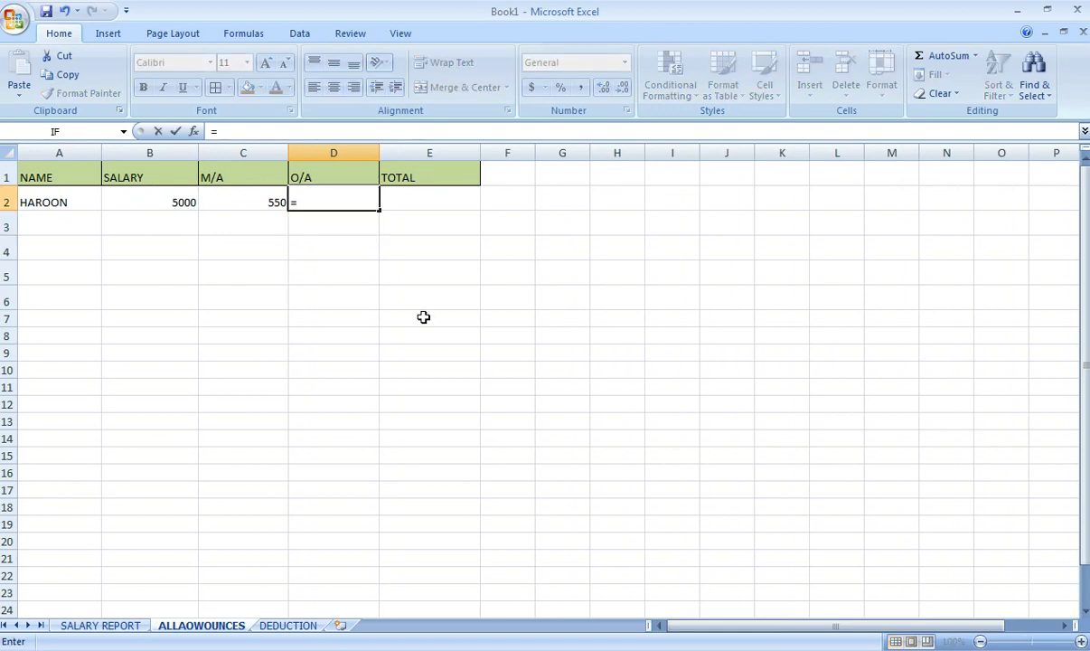
{"action": "type", "text": "SUM"}
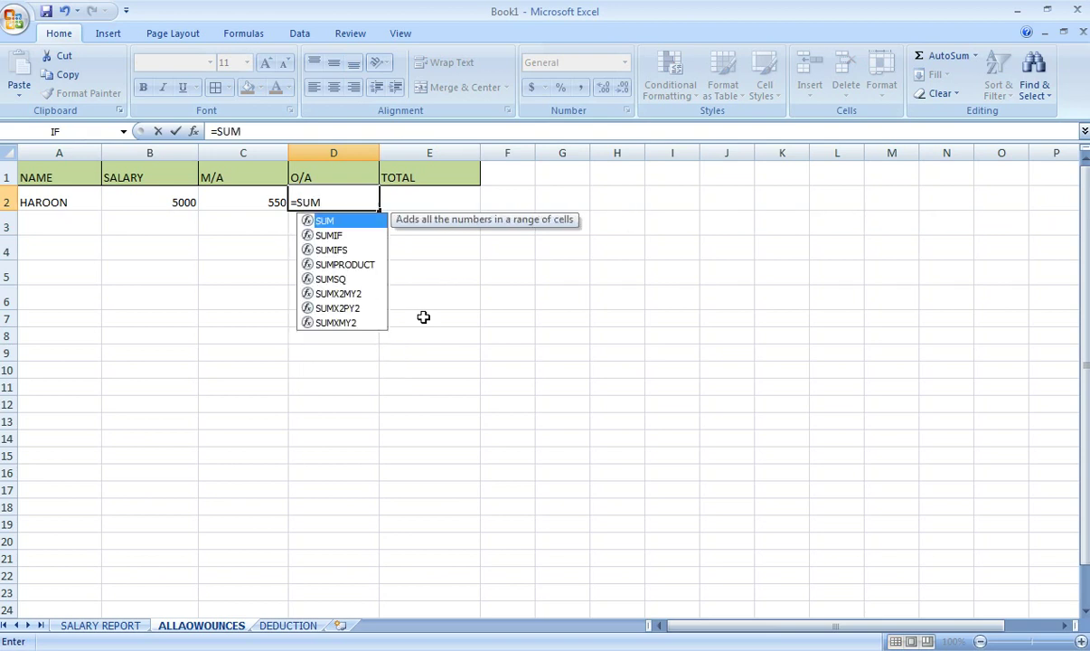
{"action": "type", "text": "("}
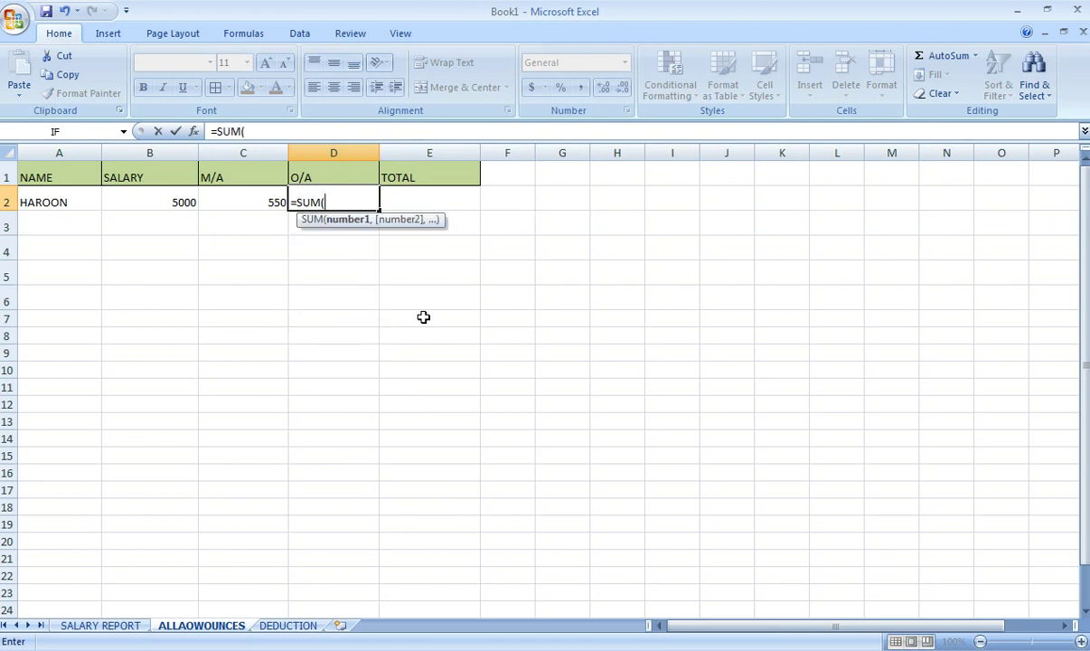
{"action": "type", "text": ".13*"}
{"action": "left_click", "coordinate": [101, 626]}
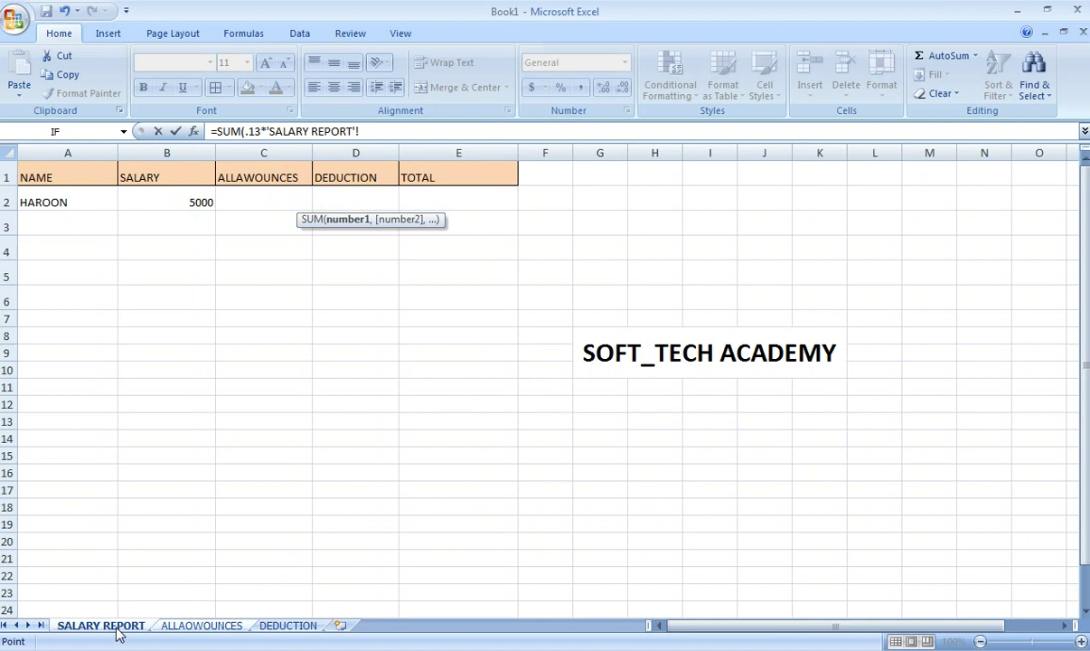
{"action": "left_click", "coordinate": [188, 205]}
{"action": "key", "text": "Return"}
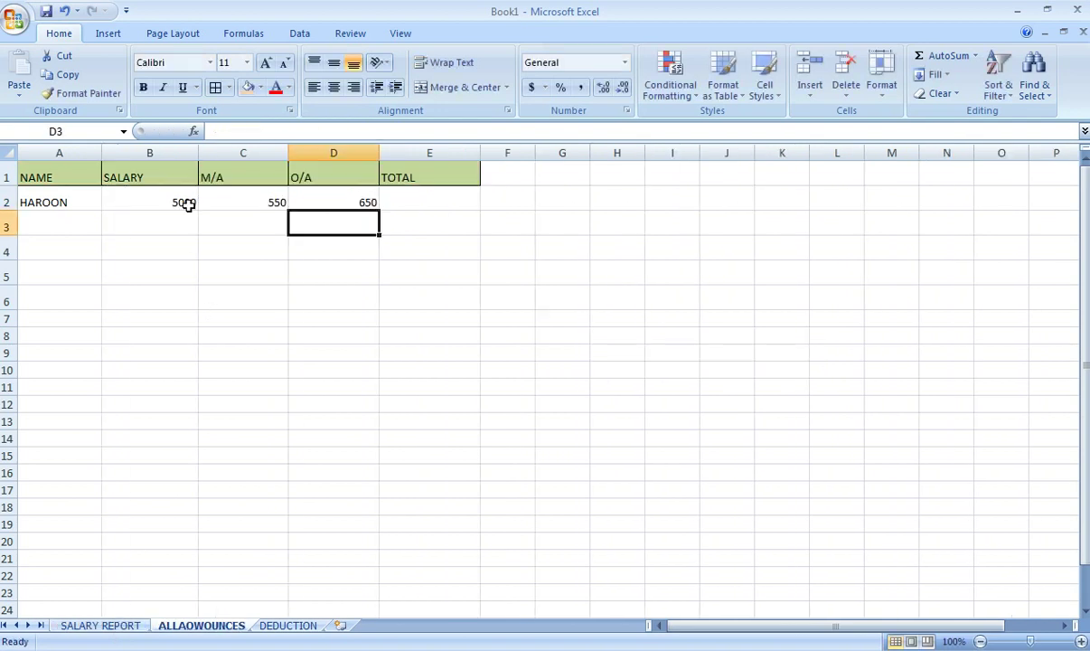
{"action": "left_click", "coordinate": [435, 198]}
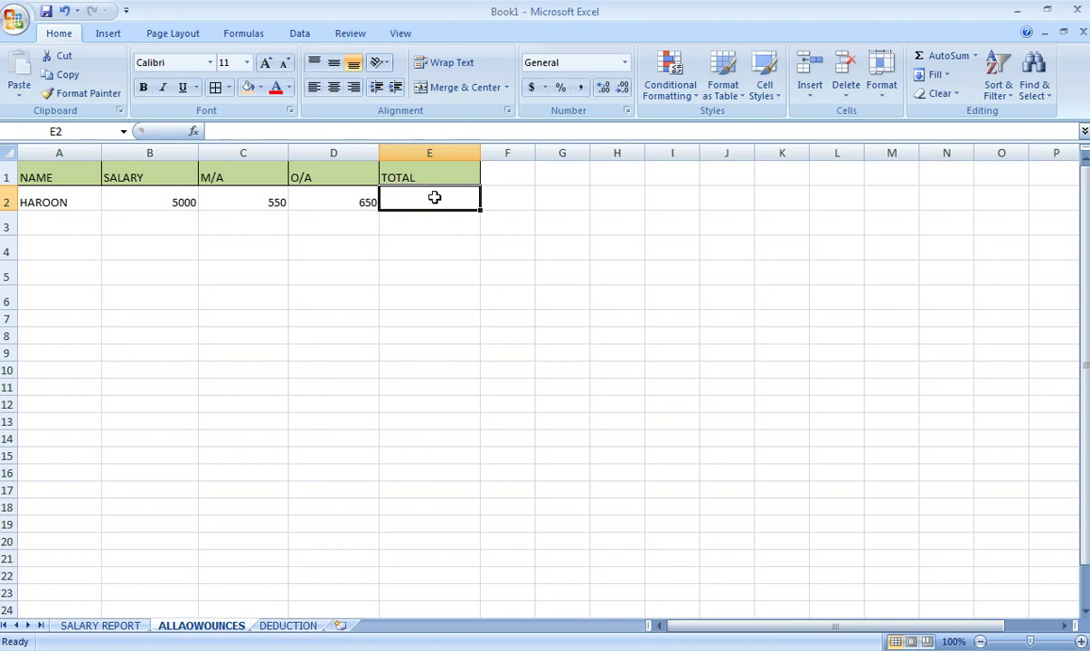
- Enter =SUM(C2+D2) in E2 so the TOTAL shows 1200
{"action": "type", "text": "="}
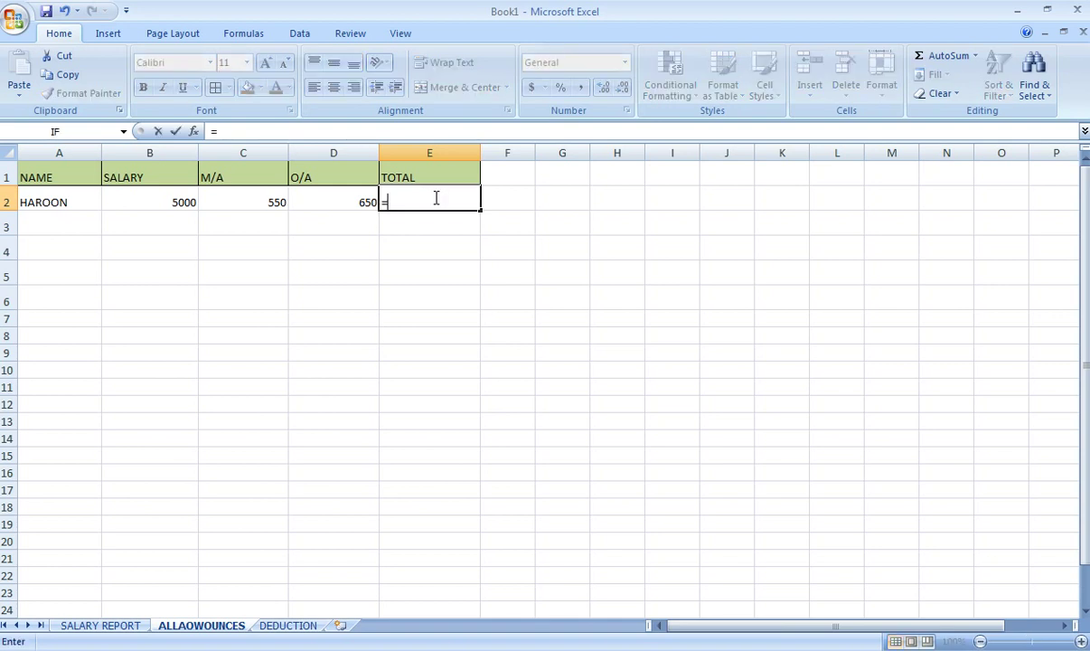
{"action": "type", "text": "SUM"}
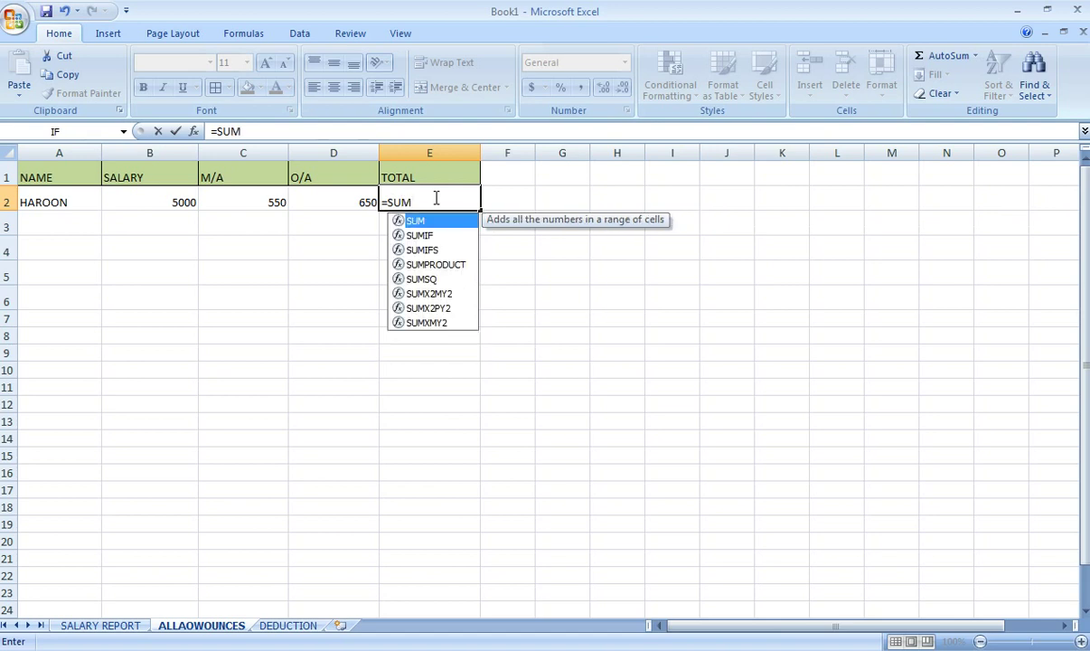
{"action": "type", "text": "("}
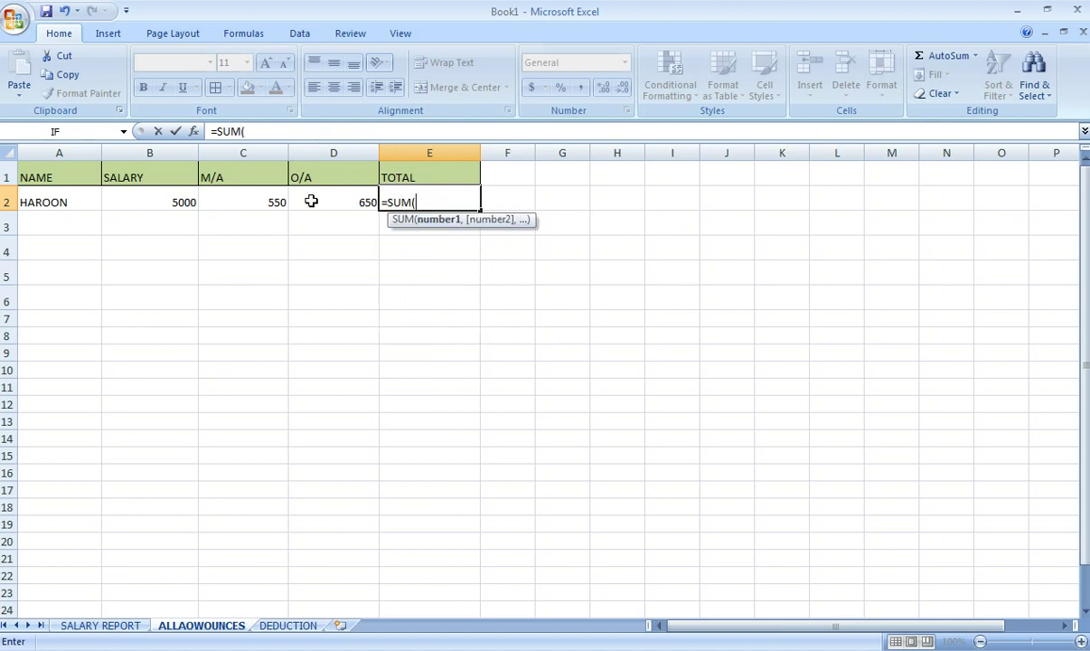
{"action": "left_click", "coordinate": [272, 205]}
{"action": "type", "text": "+"}
{"action": "left_click", "coordinate": [318, 202]}
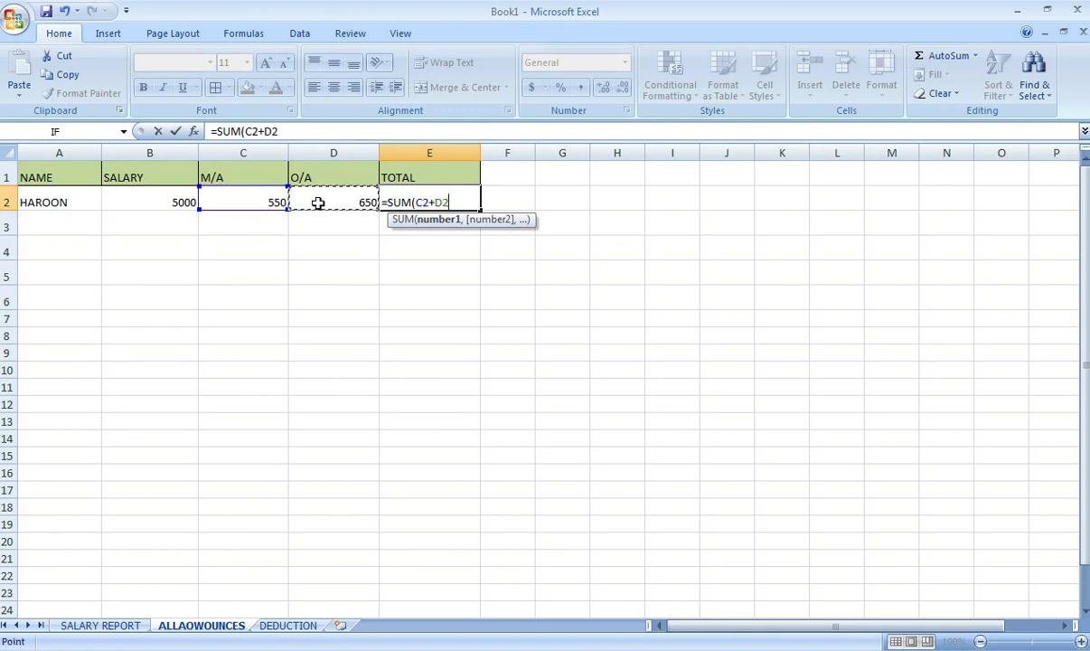
{"action": "type", "text": ")"}
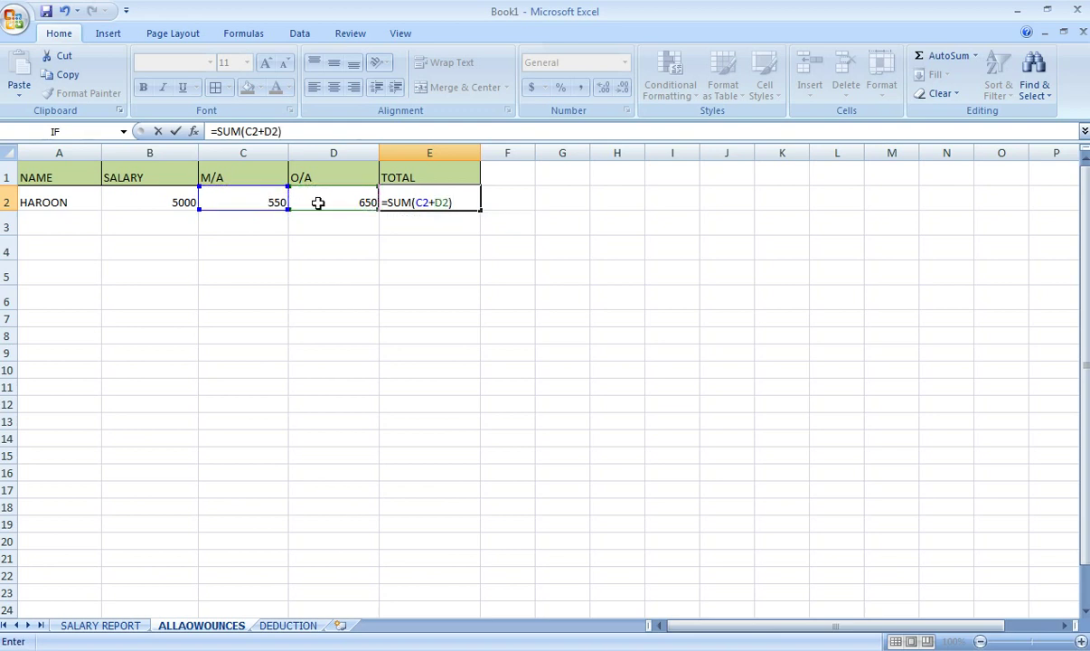
{"action": "key", "text": "Return"}
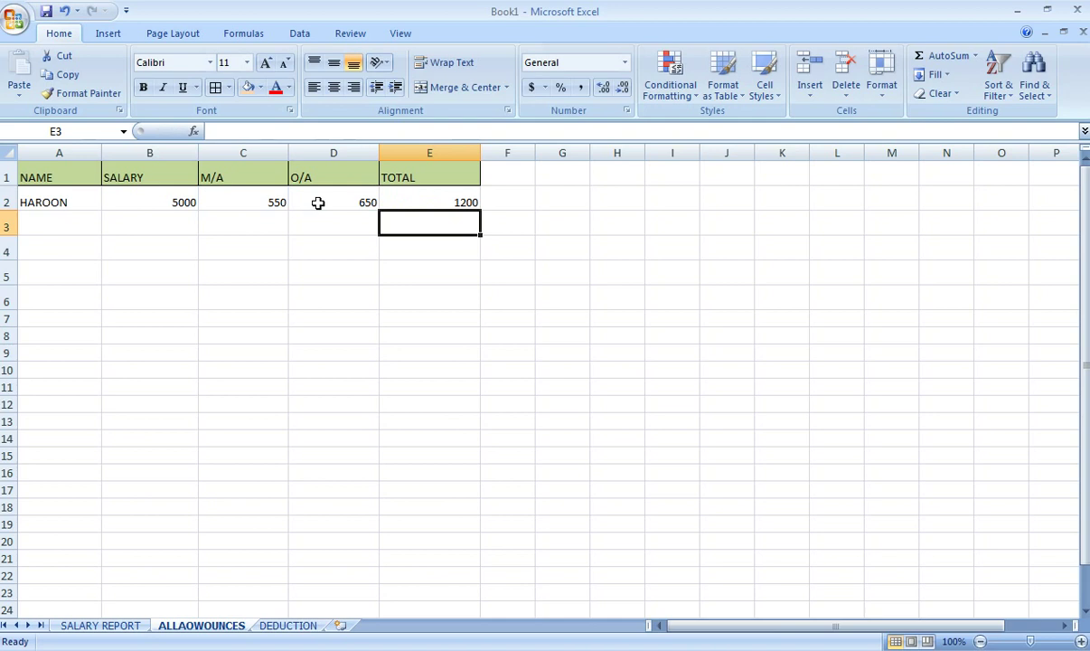
- Fill A2:E2's formulas down through row 8 with Ctrl+D
{"action": "left_click_drag", "start_coordinate": [68, 202], "coordinate": [466, 339]}
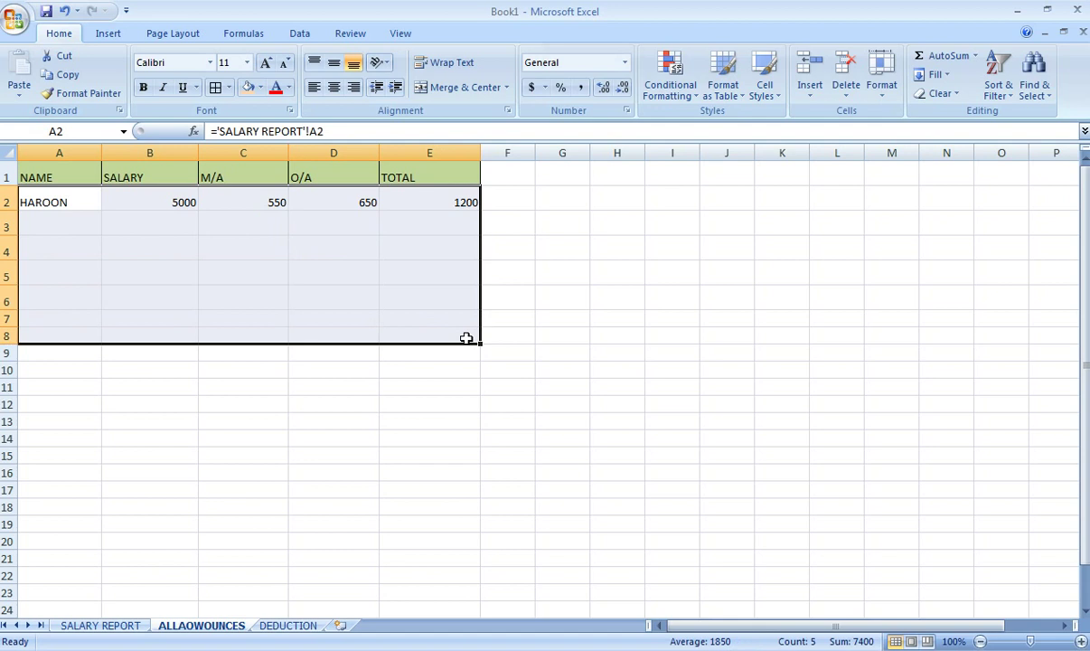
{"action": "key", "text": "ctrl+d"}
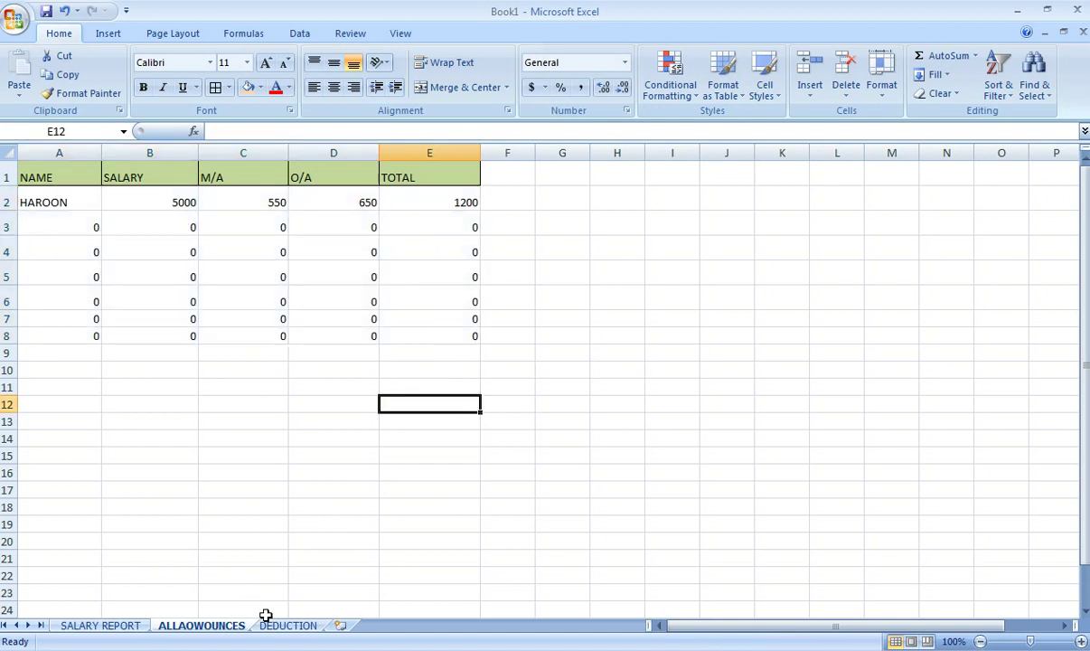
{"action": "left_click", "coordinate": [273, 625]}
- Enter the NAME, SALARY and H/R headers in A1:C1 of DEDUCTION
{"action": "left_click", "coordinate": [61, 178]}
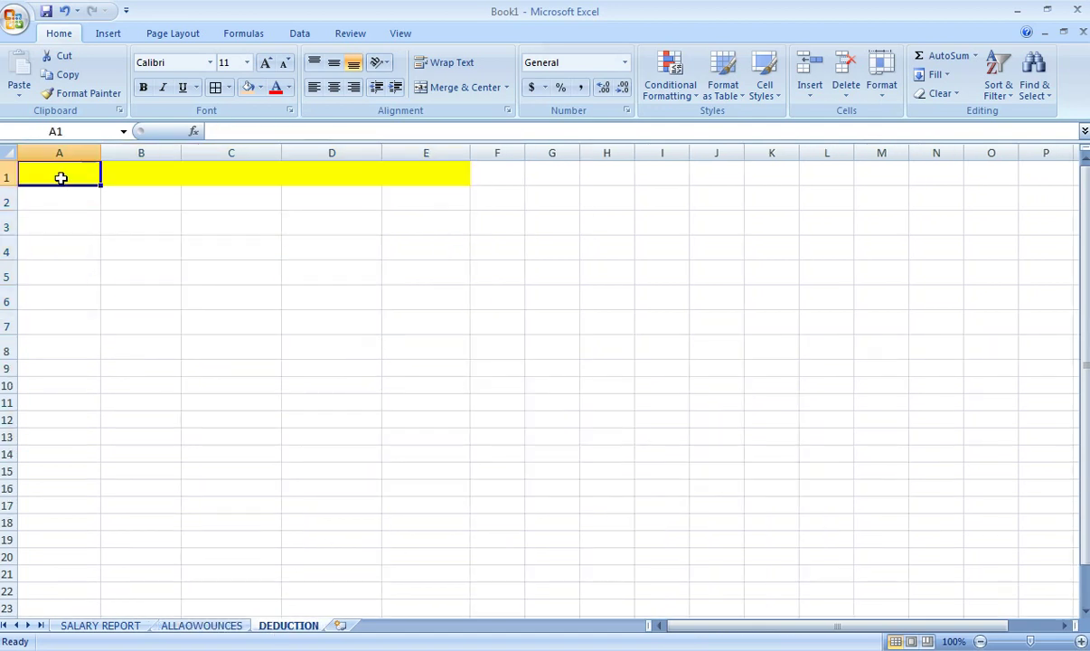
{"action": "type", "text": "NAME"}
{"action": "key", "text": "Tab"}
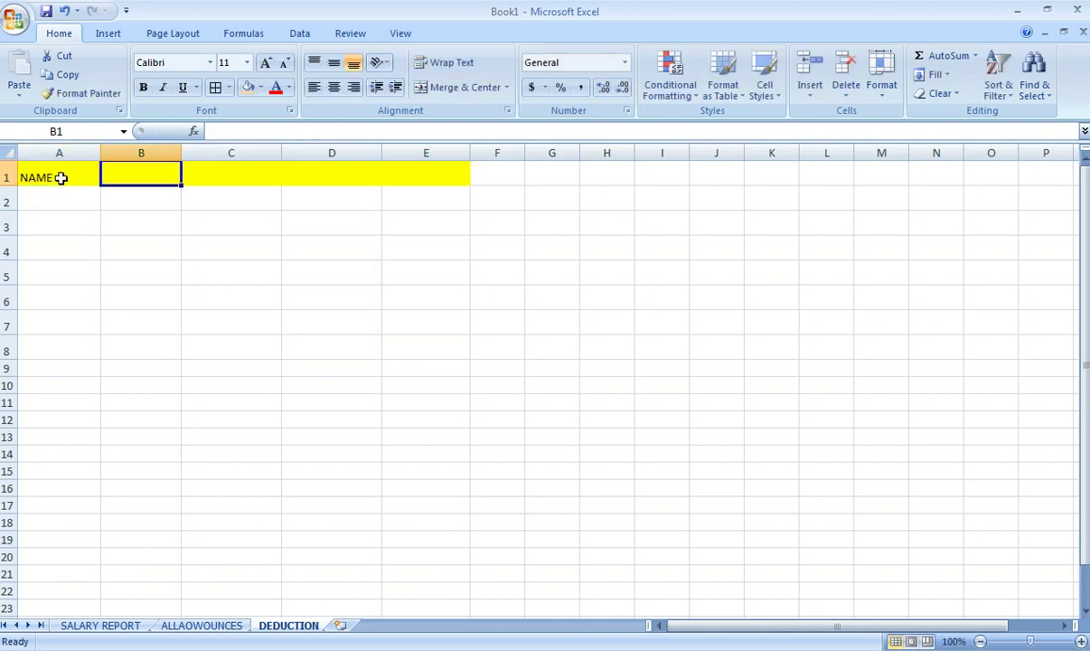
{"action": "type", "text": "SALARY"}
{"action": "key", "text": "Tab"}
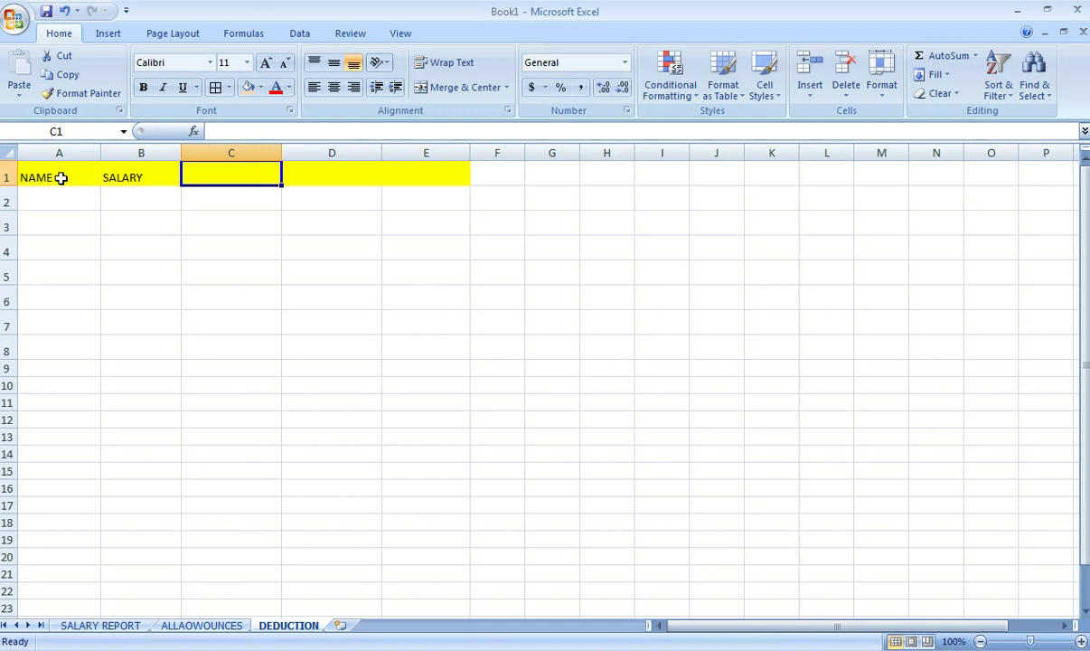
{"action": "type", "text": "H/R"}
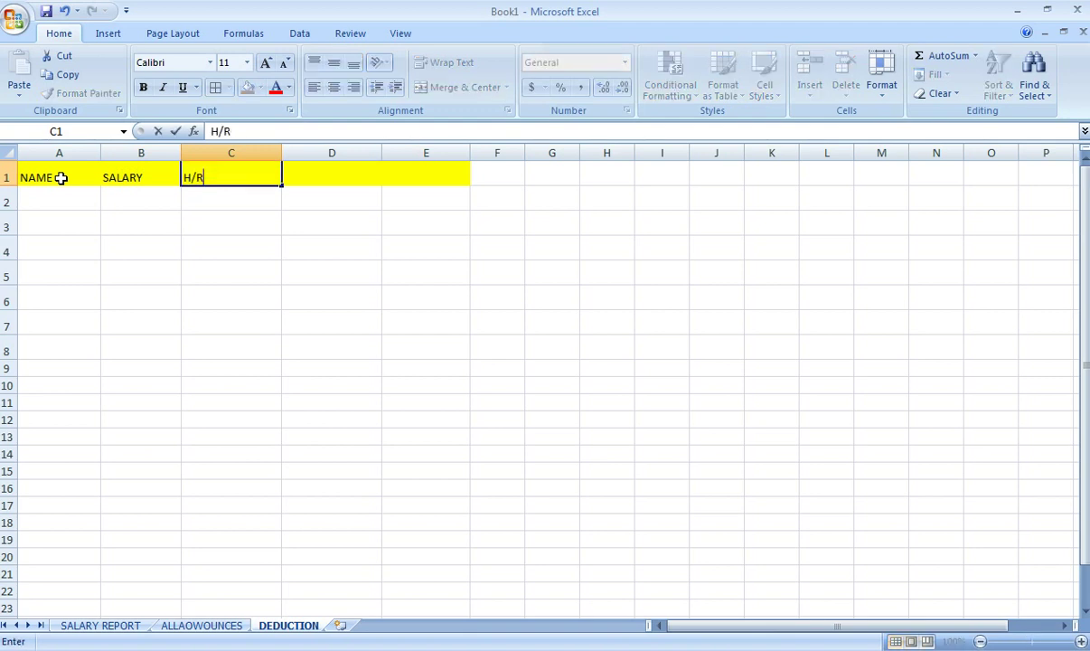
{"action": "key", "text": "Tab"}
- Add the O/R and TOTAL headers in D1:E1, then begin a formula in A2
{"action": "type", "text": "O/R"}
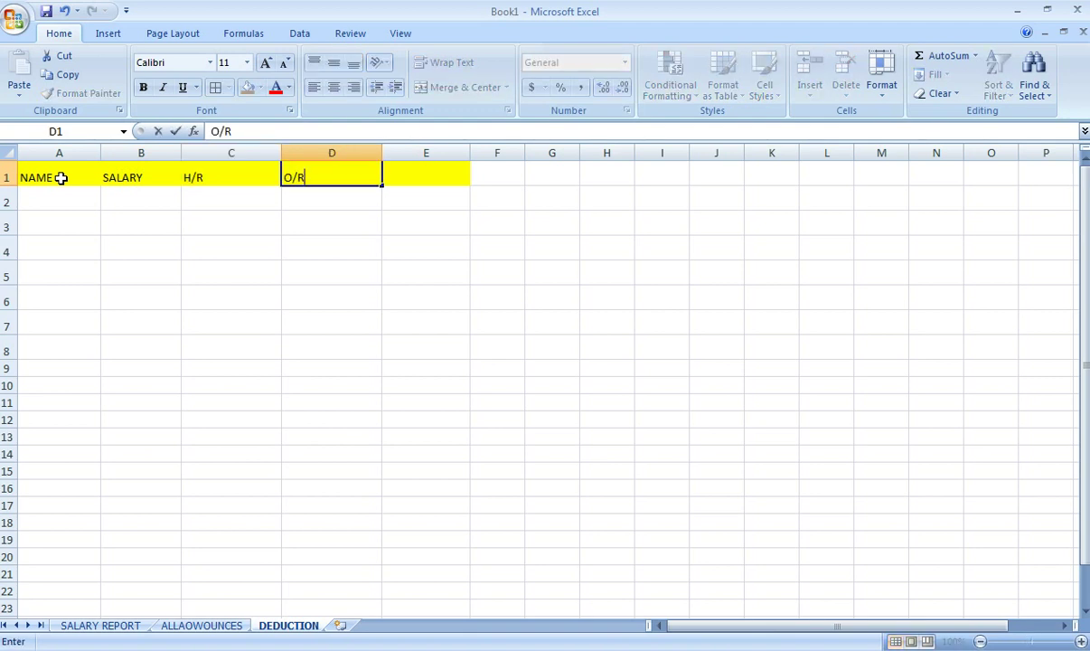
{"action": "key", "text": "Tab"}
{"action": "type", "text": "TITAK"}
{"action": "key", "text": "BackSpace"}
{"action": "key", "text": "BackSpace"}
{"action": "key", "text": "BackSpace"}
{"action": "type", "text": "OTAL"}
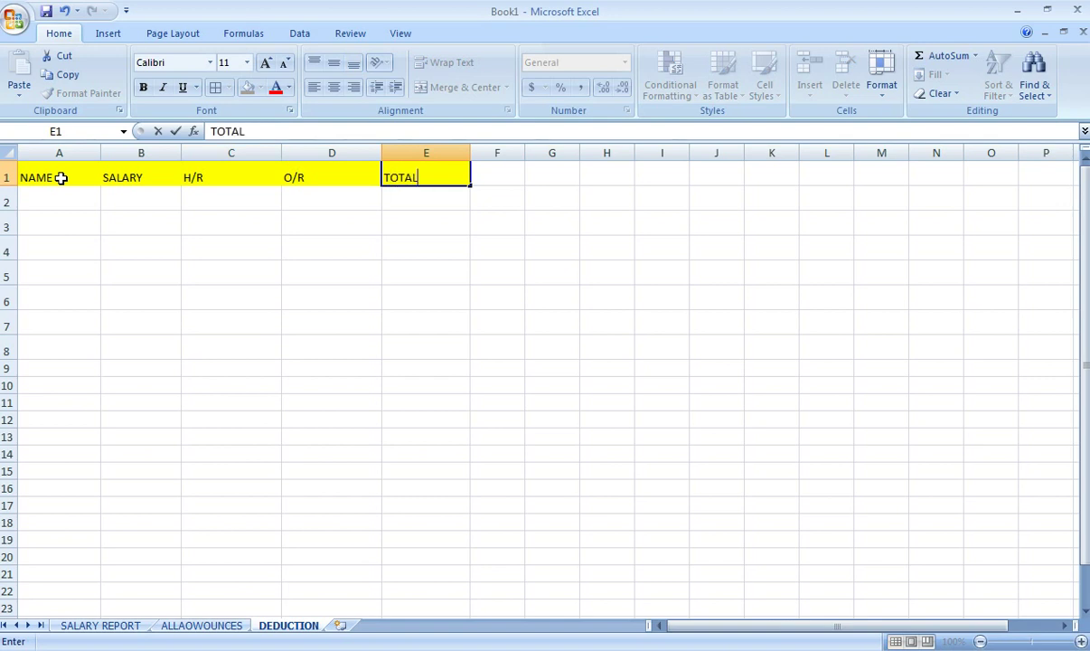
{"action": "key", "text": "Return"}
{"action": "key", "text": "Left"}
{"action": "key", "text": "Left"}
{"action": "key", "text": "Left"}
{"action": "key", "text": "Left"}
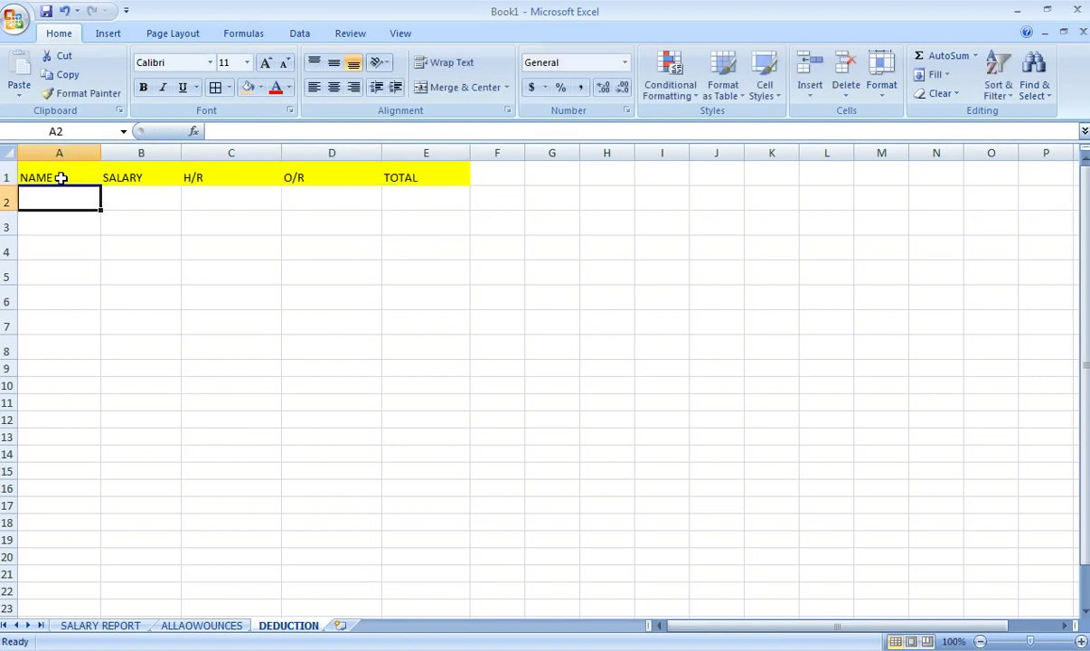
{"action": "type", "text": "="}
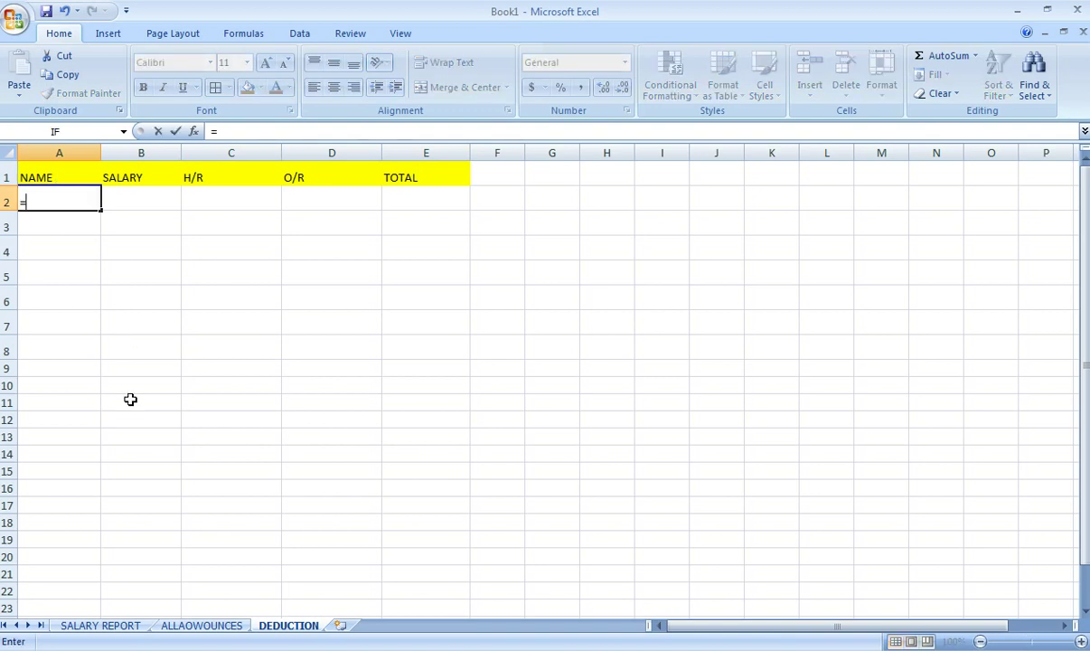
- Link A2 and B2 to SALARY REPORT's employee name and 5000 salary
{"action": "left_click", "coordinate": [118, 625]}
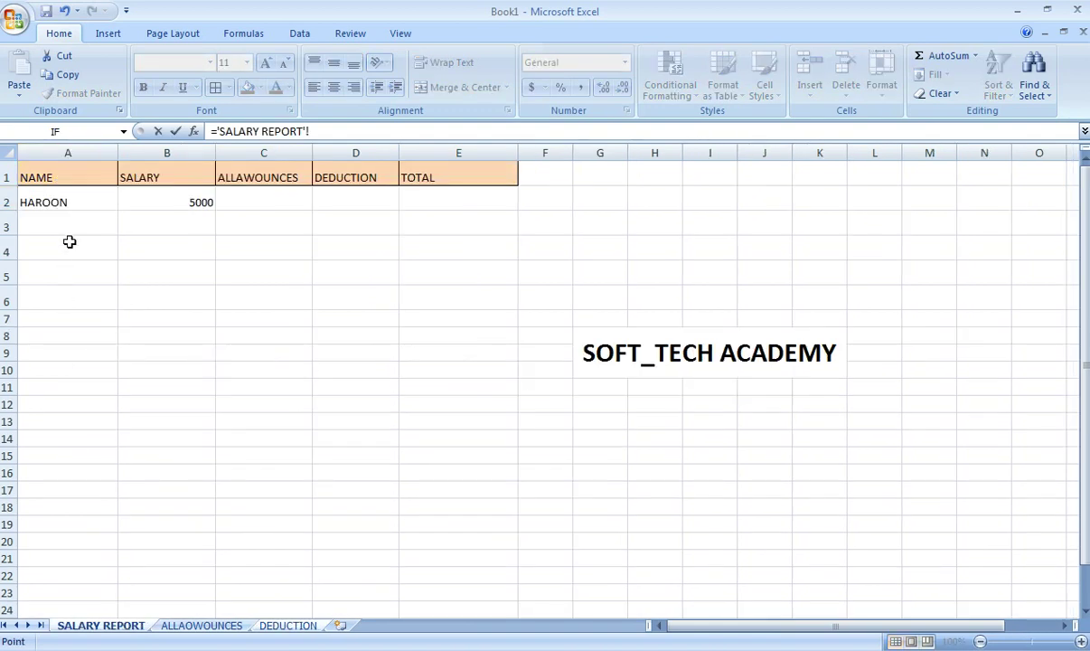
{"action": "left_click", "coordinate": [61, 202]}
{"action": "key", "text": "Return"}
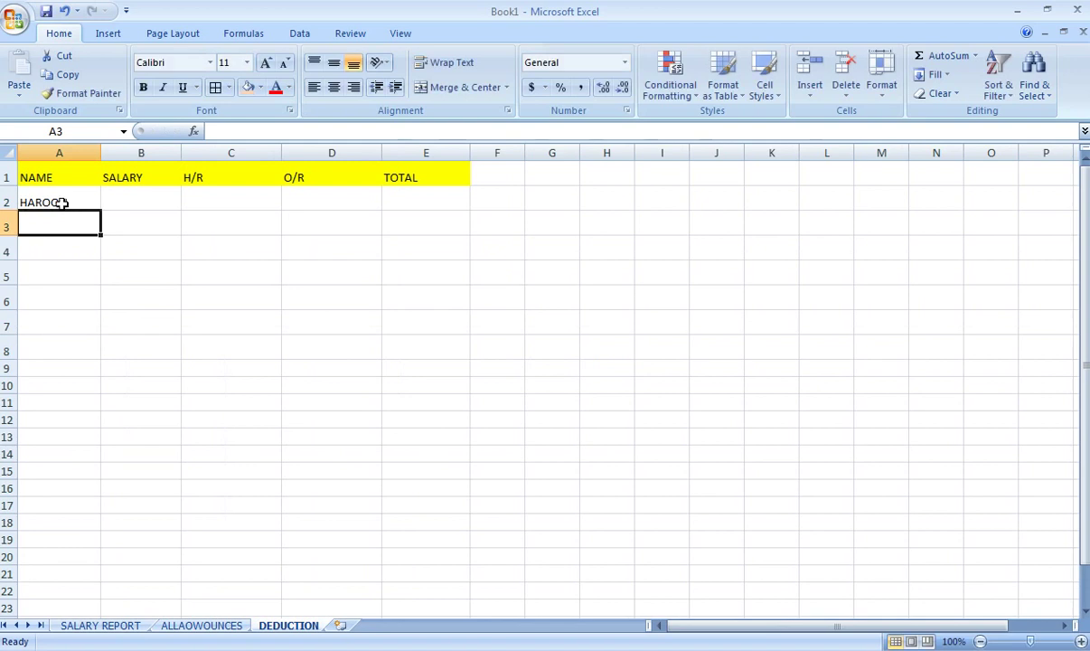
{"action": "left_click", "coordinate": [159, 197]}
{"action": "type", "text": "="}
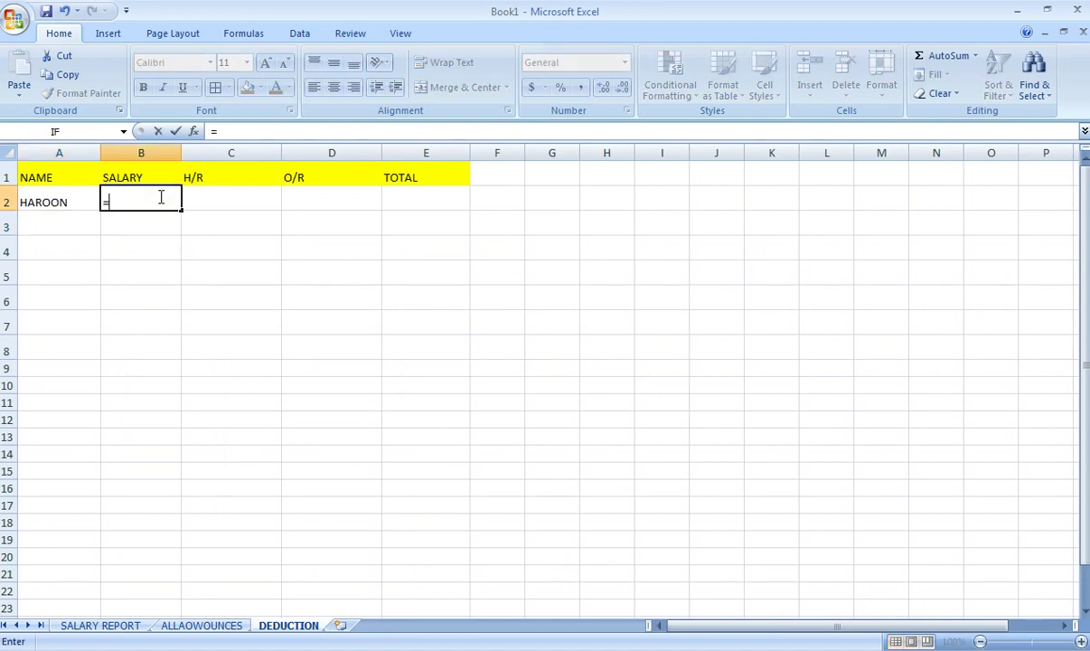
{"action": "left_click", "coordinate": [125, 628]}
{"action": "left_click", "coordinate": [176, 200]}
{"action": "key", "text": "Return"}
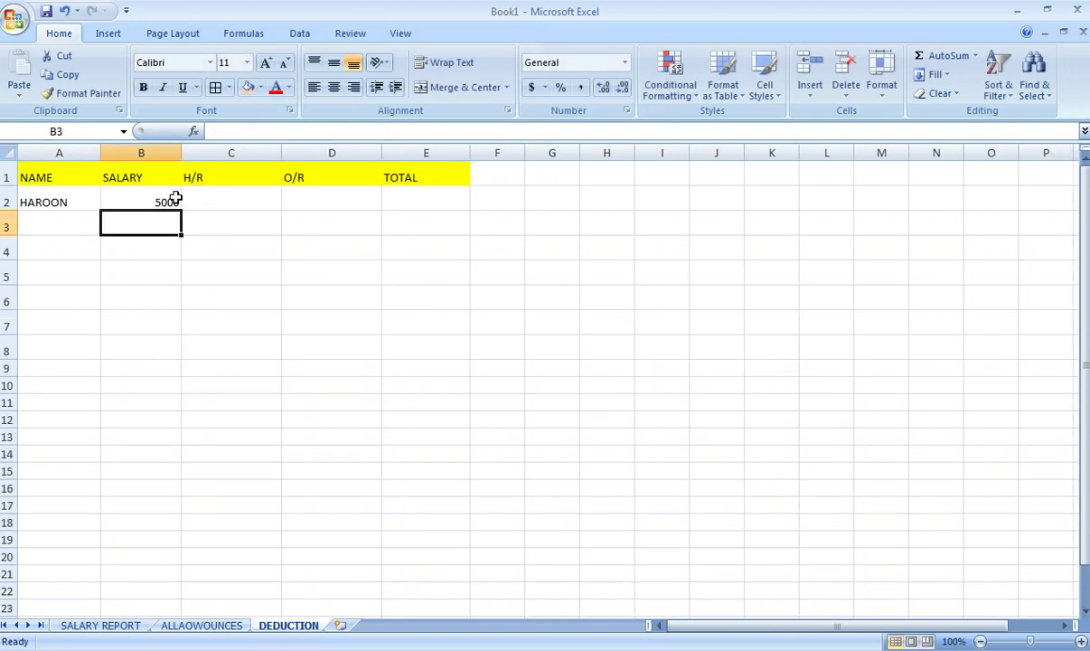
- Set H/R in C2 to =SUM(.12*'SALARY REPORT'!B2), giving 600
{"action": "key", "text": "Up"}
{"action": "key", "text": "Right"}
{"action": "type", "text": "=SU"}
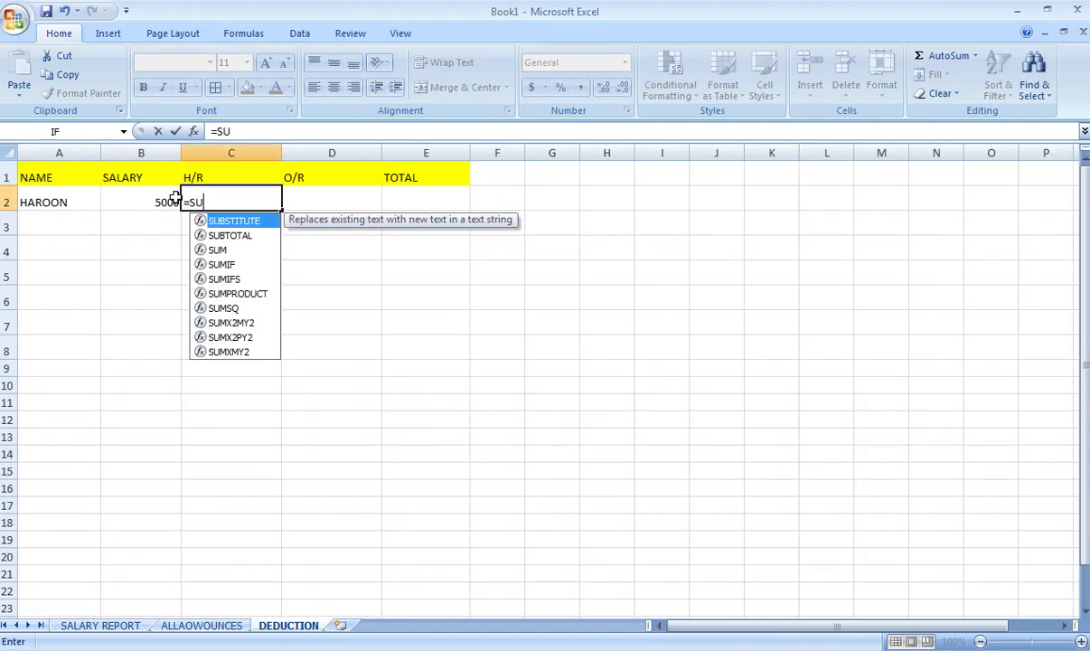
{"action": "type", "text": "M(.12"}
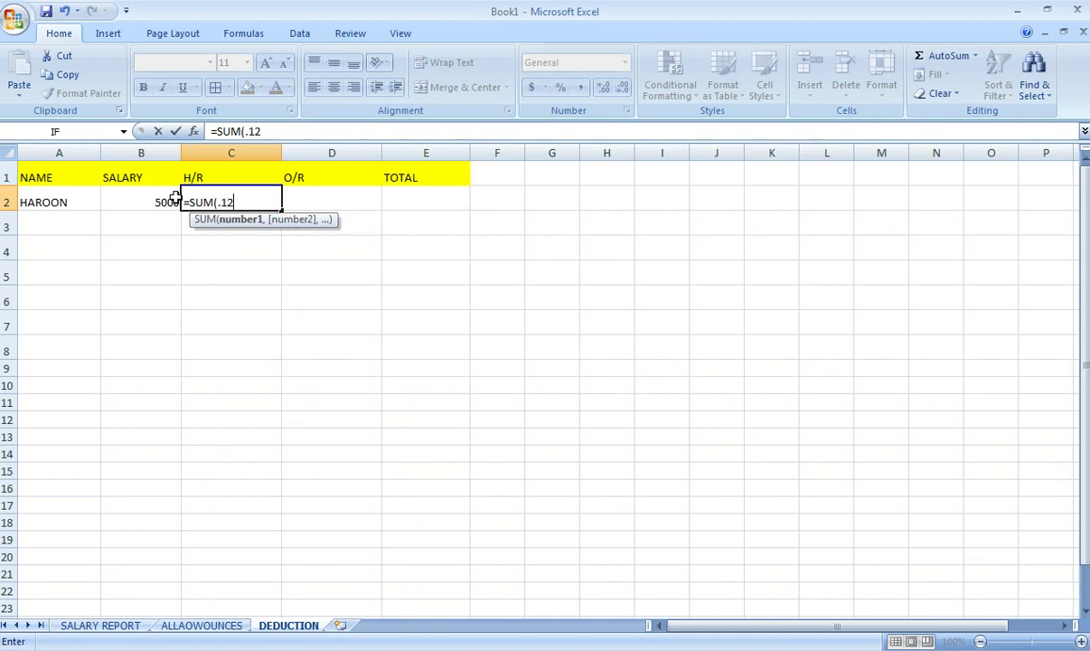
{"action": "type", "text": "*"}
{"action": "left_click", "coordinate": [124, 627]}
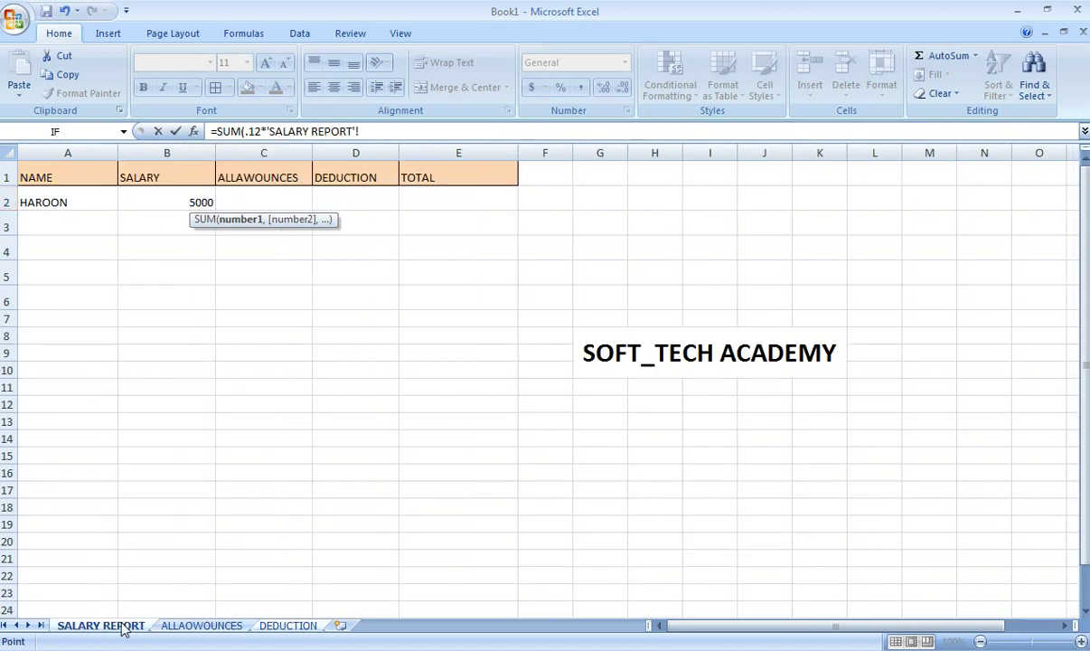
{"action": "left_click", "coordinate": [182, 205]}
{"action": "key", "text": "Return"}
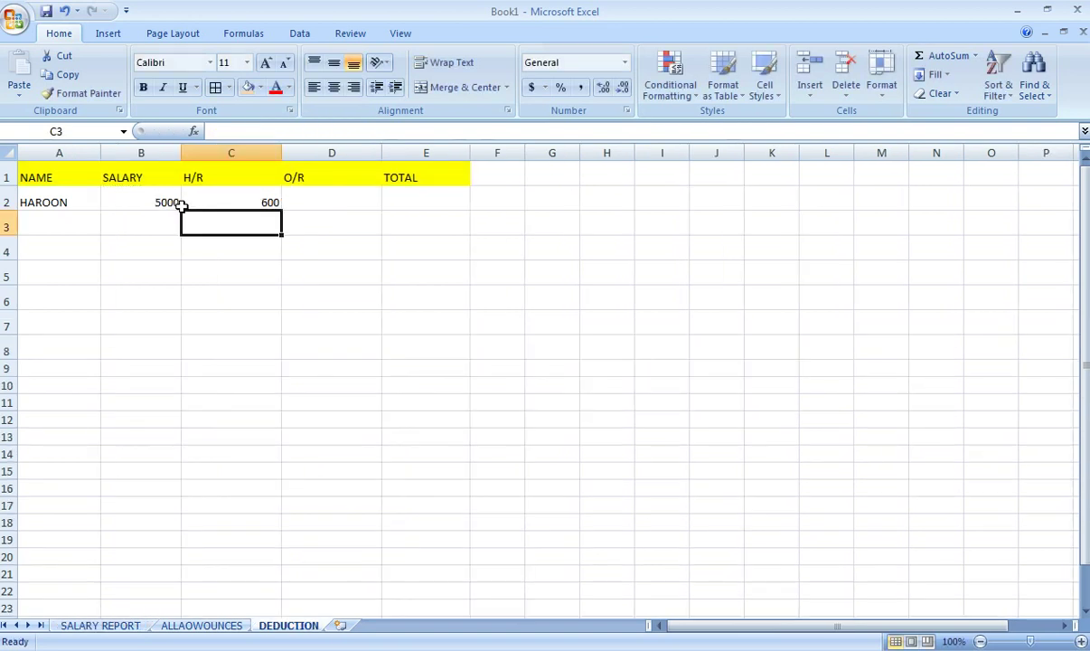
- Set O/R in D2 to =SUM(.14*'SALARY REPORT'!B2), giving 700
{"action": "left_click", "coordinate": [314, 203]}
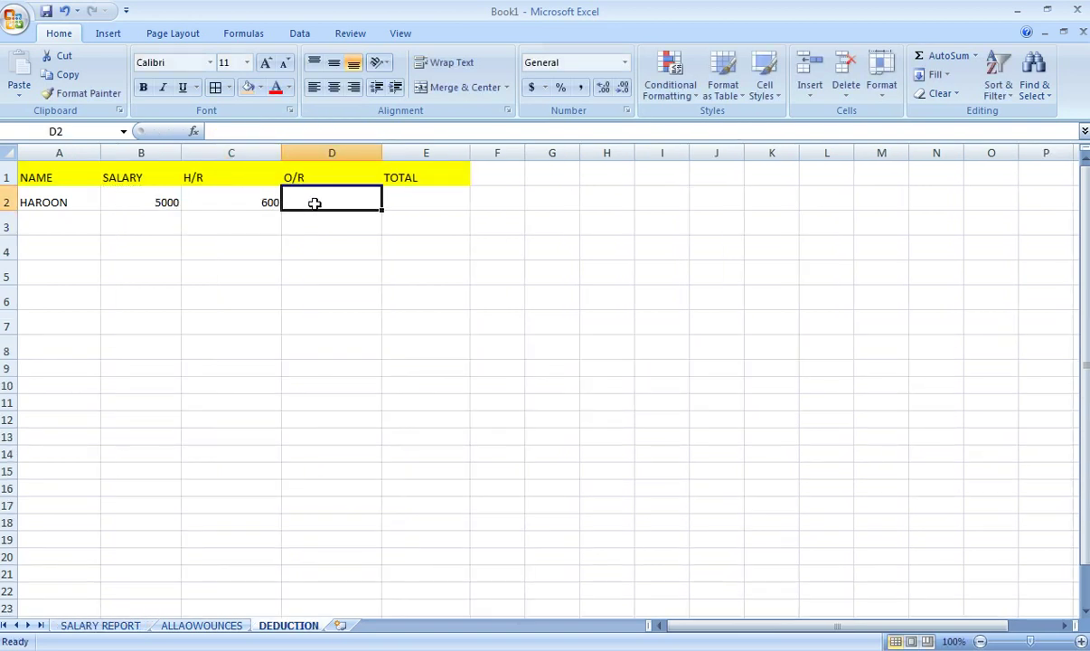
{"action": "type", "text": "="}
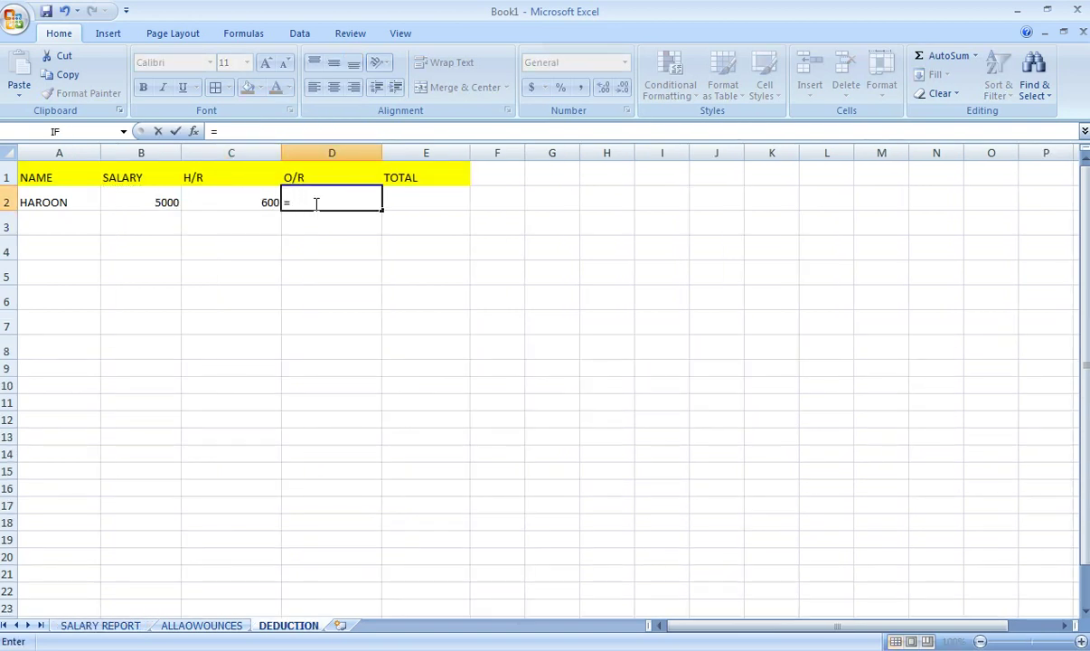
{"action": "type", "text": "SUM"}
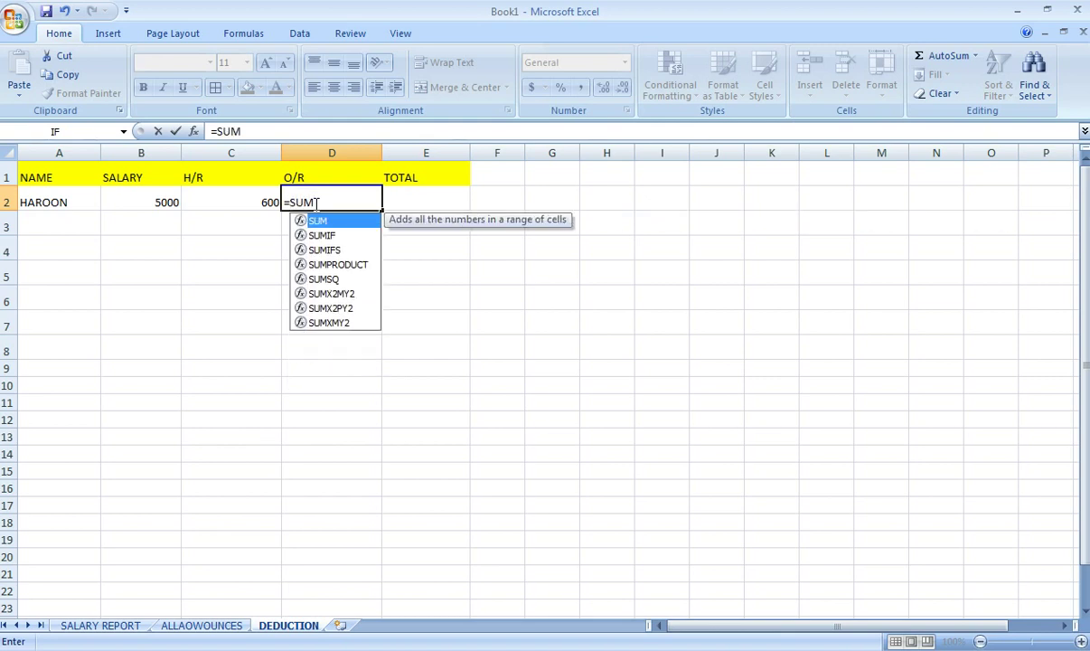
{"action": "type", "text": "(."}
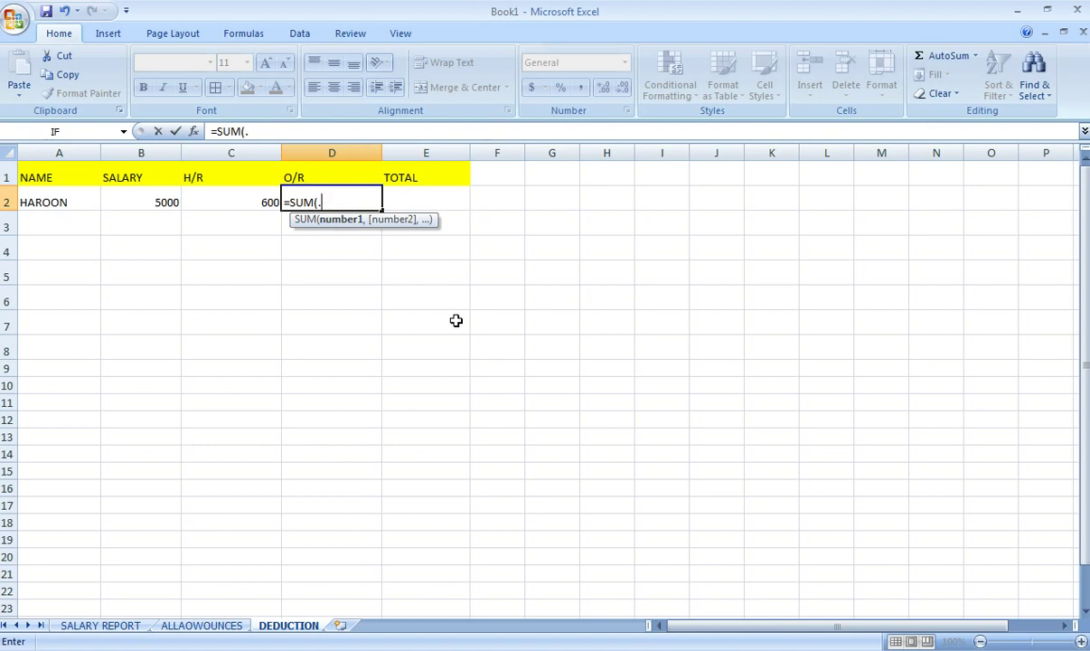
{"action": "type", "text": "14"}
{"action": "type", "text": "*"}
{"action": "left_click", "coordinate": [99, 625]}
{"action": "left_click", "coordinate": [196, 199]}
{"action": "key", "text": "Return"}
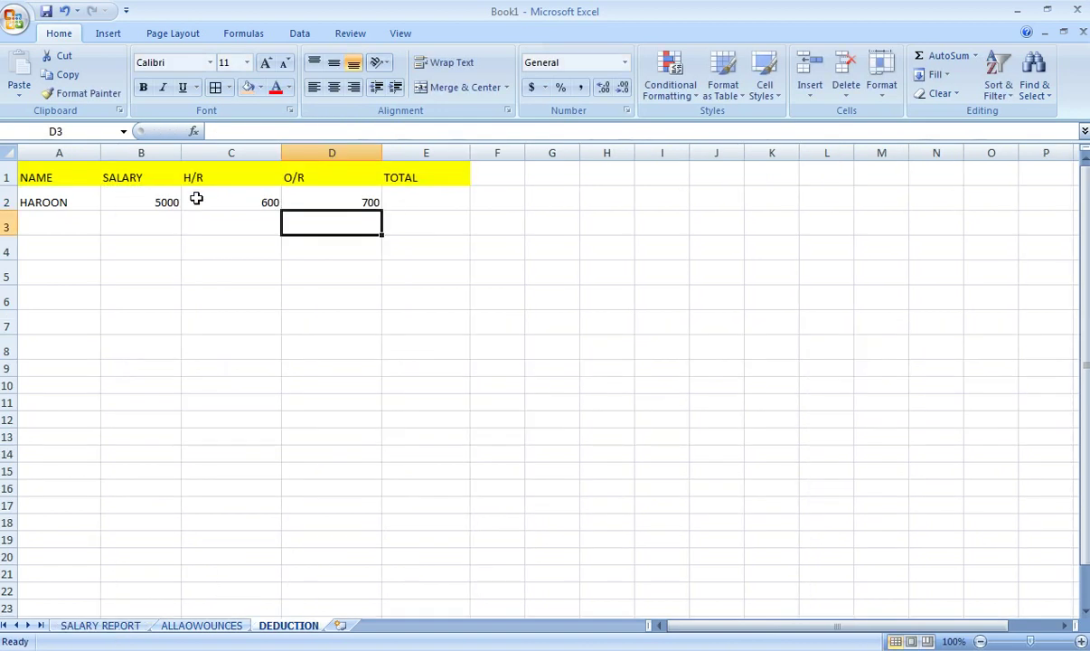
{"action": "key", "text": "Right"}
{"action": "key", "text": "Up"}
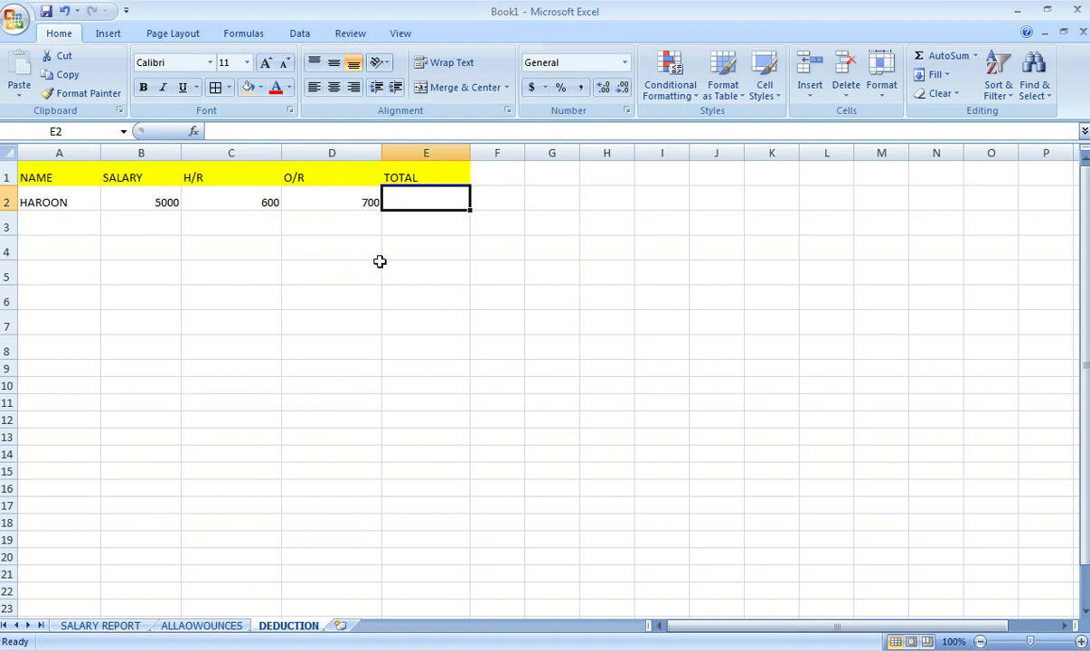
{"action": "type", "text": "=SUM"}
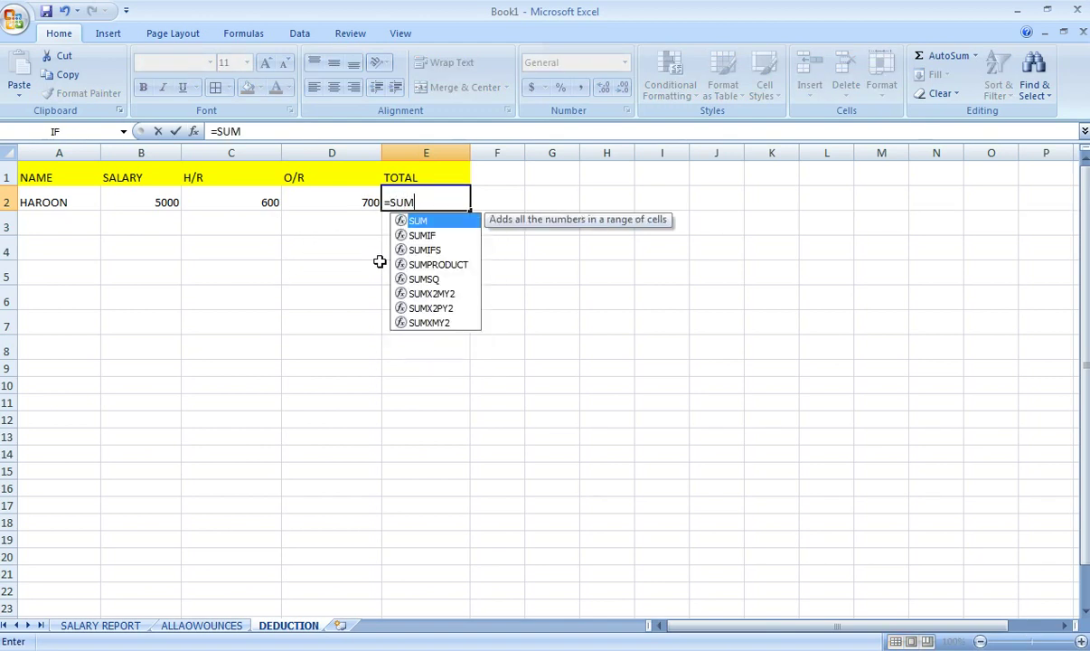
{"action": "type", "text": "("}
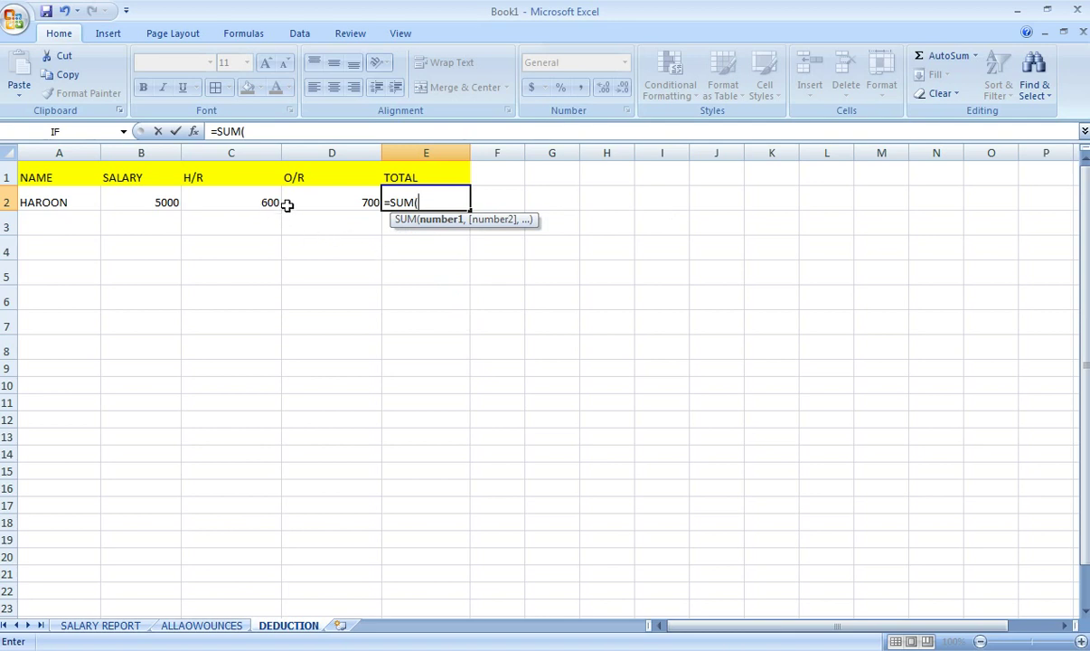
- Finish E2 as =SUM(C2+D2) so the deduction TOTAL is 1300
{"action": "left_click", "coordinate": [252, 206]}
{"action": "type", "text": "+"}
{"action": "left_click", "coordinate": [314, 205]}
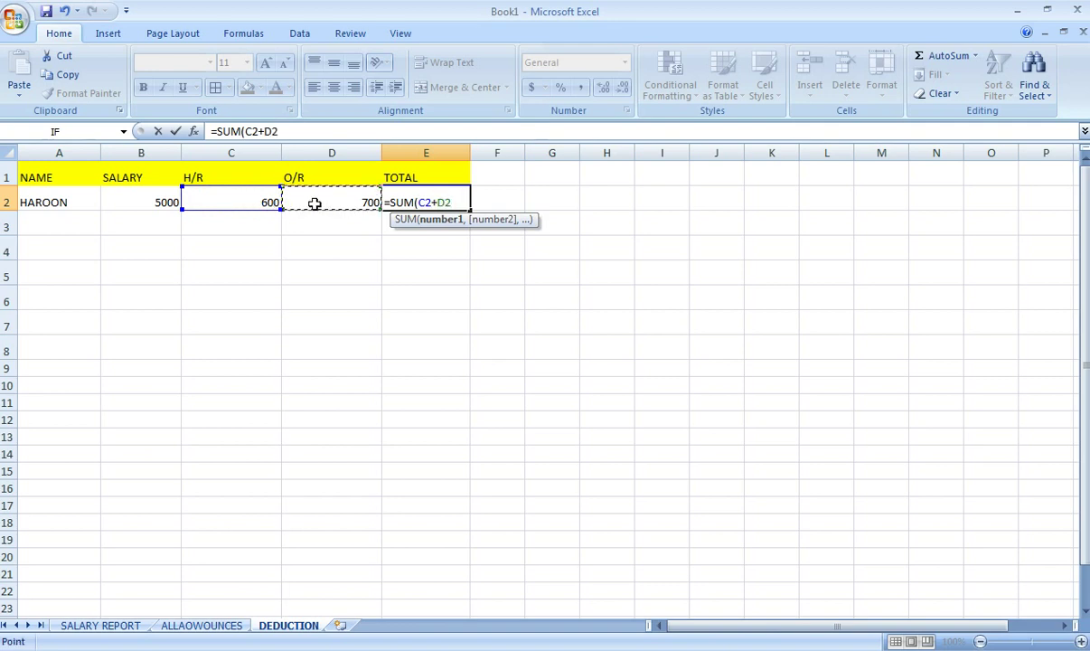
{"action": "type", "text": ")"}
{"action": "key", "text": "Return"}
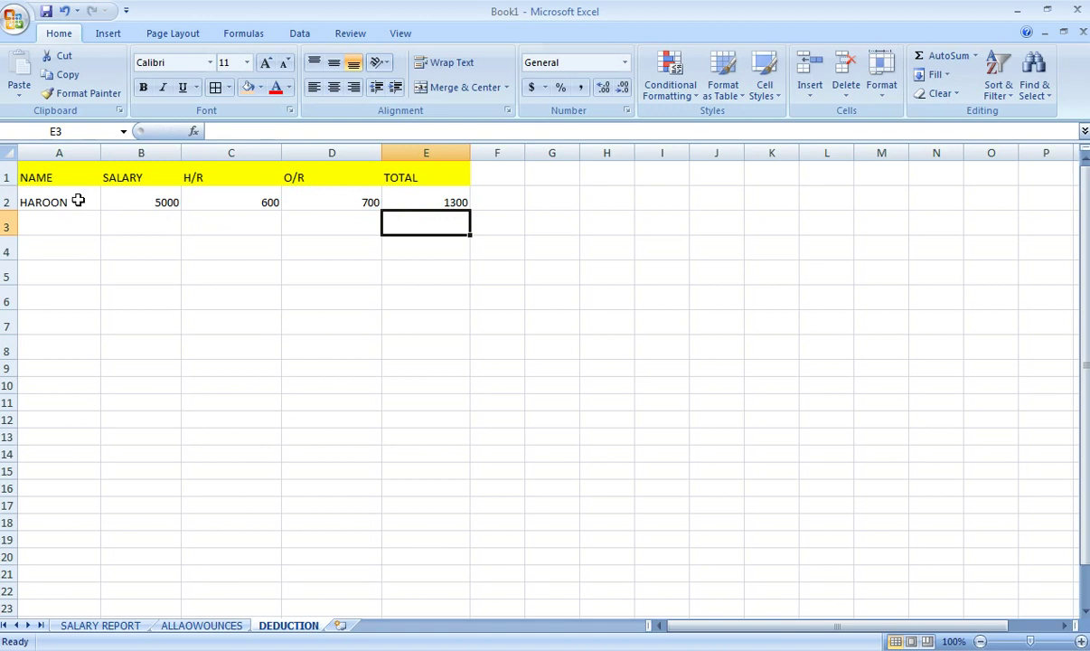
- Fill A2:E2's formulas down to row 8, then return to SALARY REPORT
{"action": "left_click_drag", "start_coordinate": [78, 201], "coordinate": [436, 350]}
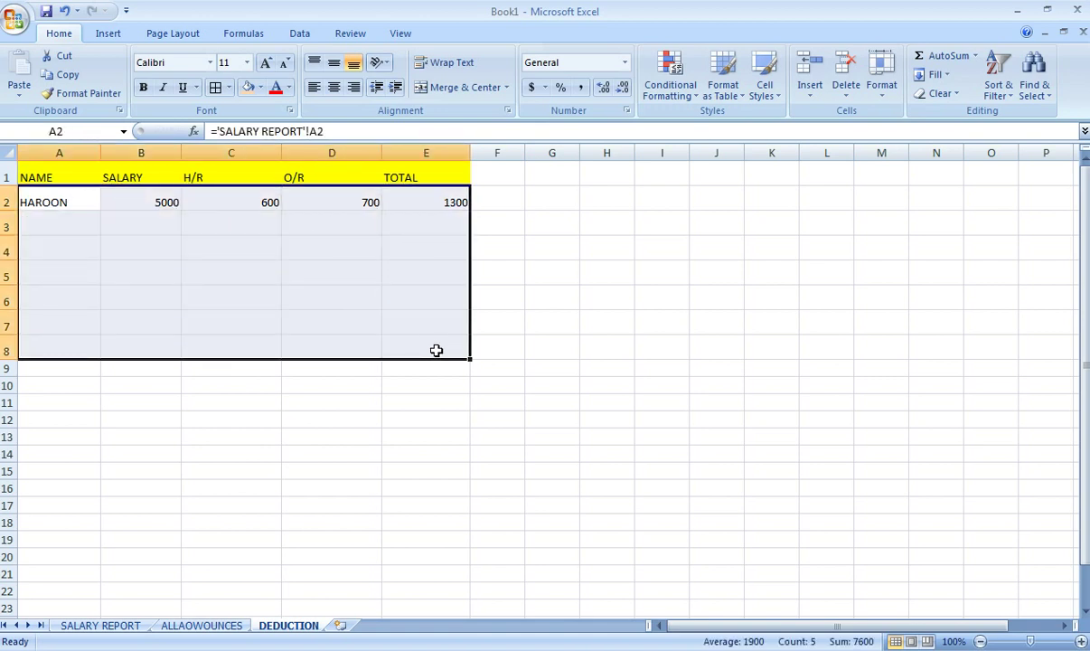
{"action": "key", "text": "ctrl+d"}
{"action": "left_click", "coordinate": [409, 420]}
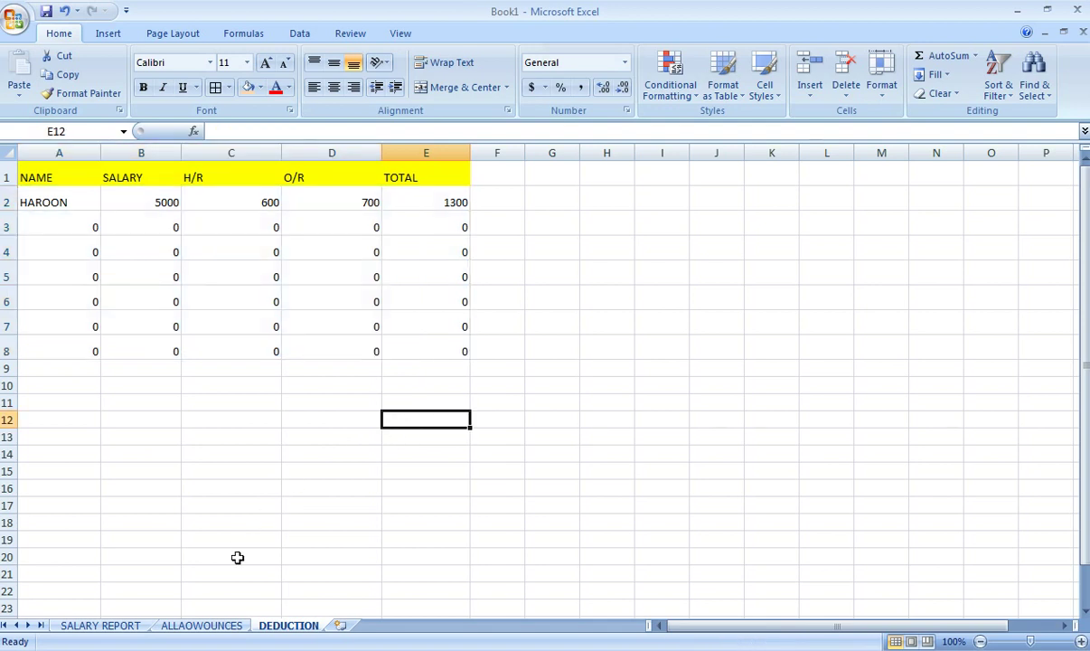
{"action": "left_click", "coordinate": [117, 626]}
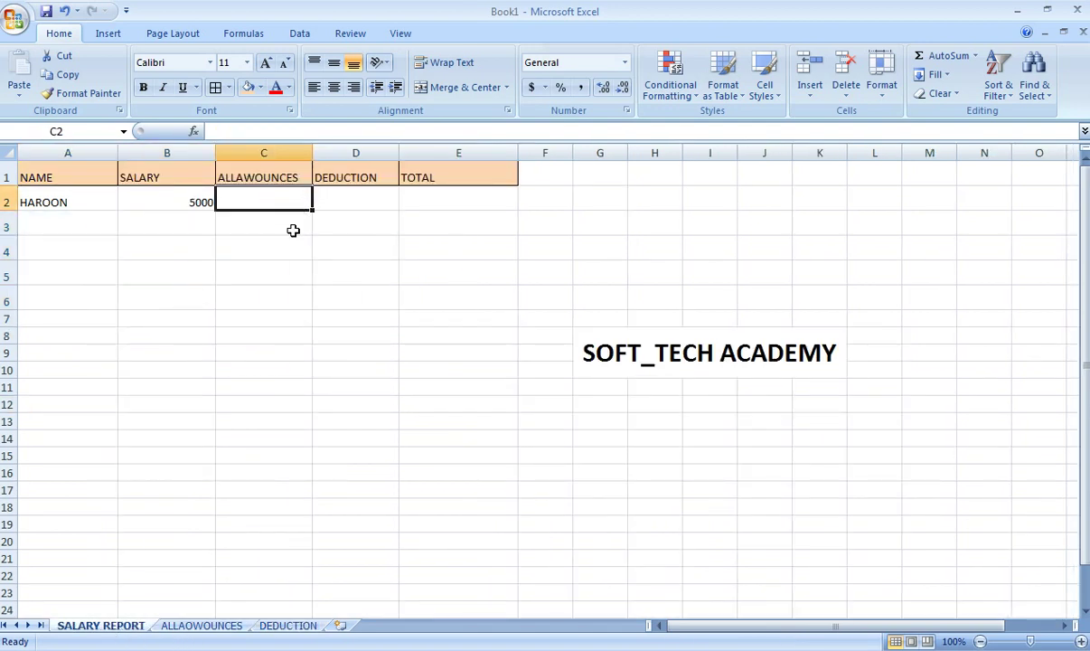
- Link the first employee's allowances to the ALLAOWOUNCES sheet's E2 total (1200)
{"action": "type", "text": "="}
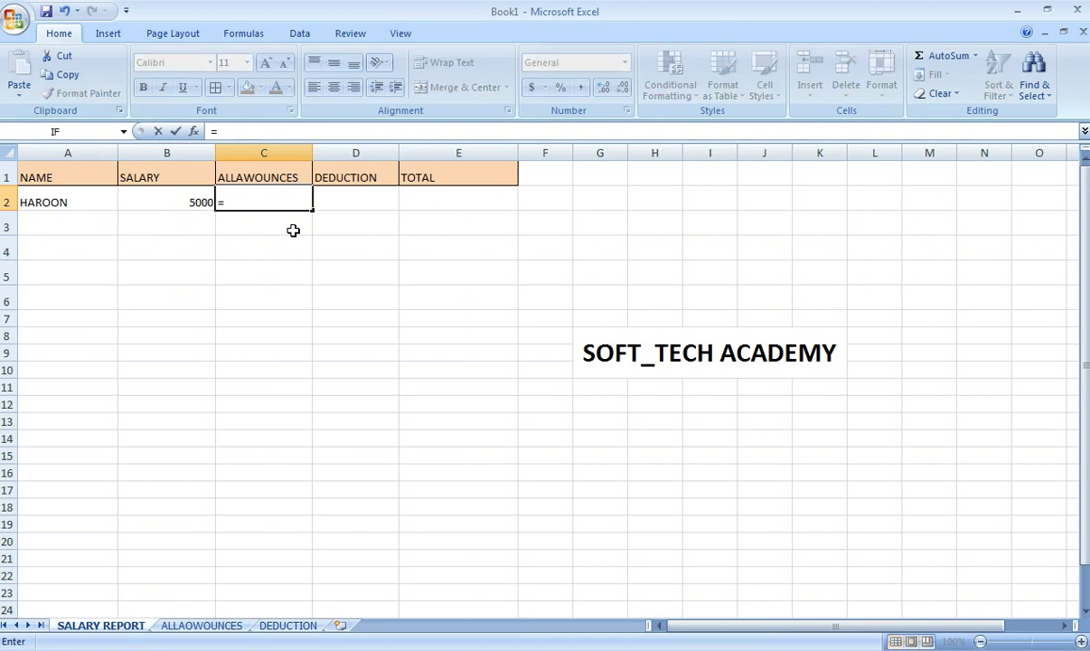
{"action": "left_click", "coordinate": [219, 626]}
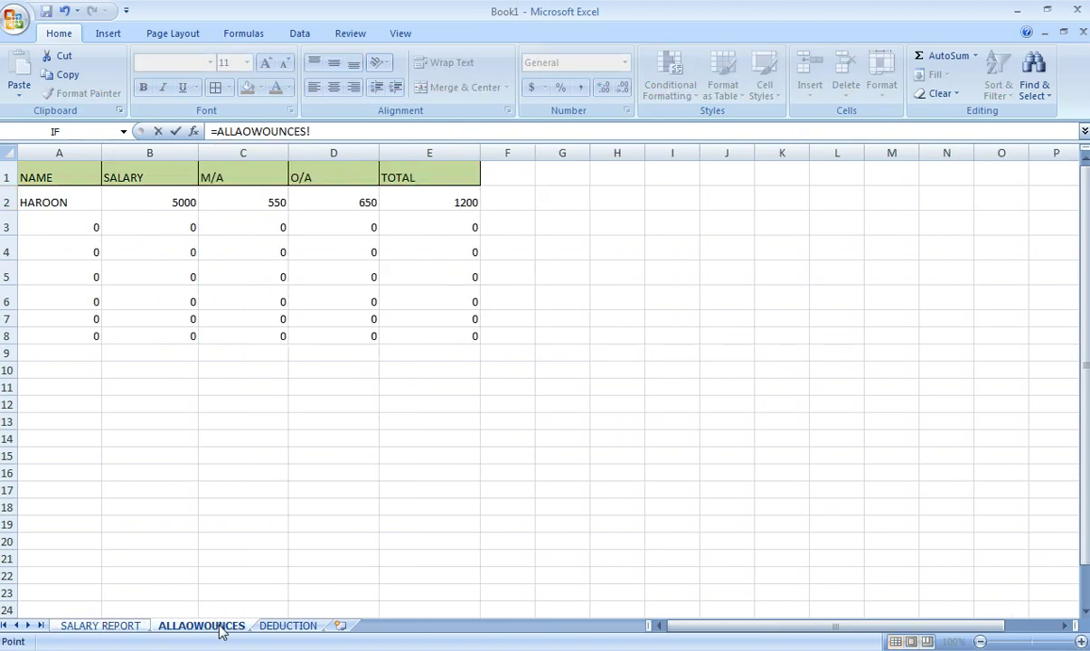
{"action": "left_click", "coordinate": [436, 201]}
{"action": "key", "text": "Return"}
- Link D2 to the DEDUCTION sheet's E2 total with =DEDUCTION!E2, showing 1300
{"action": "left_click", "coordinate": [366, 202]}
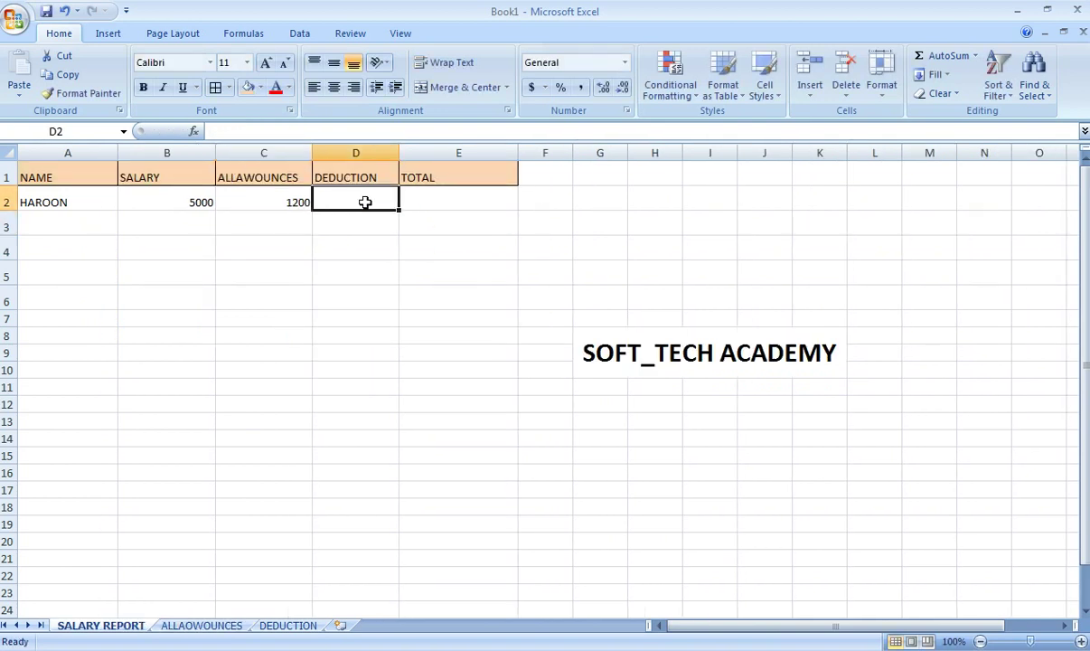
{"action": "type", "text": "="}
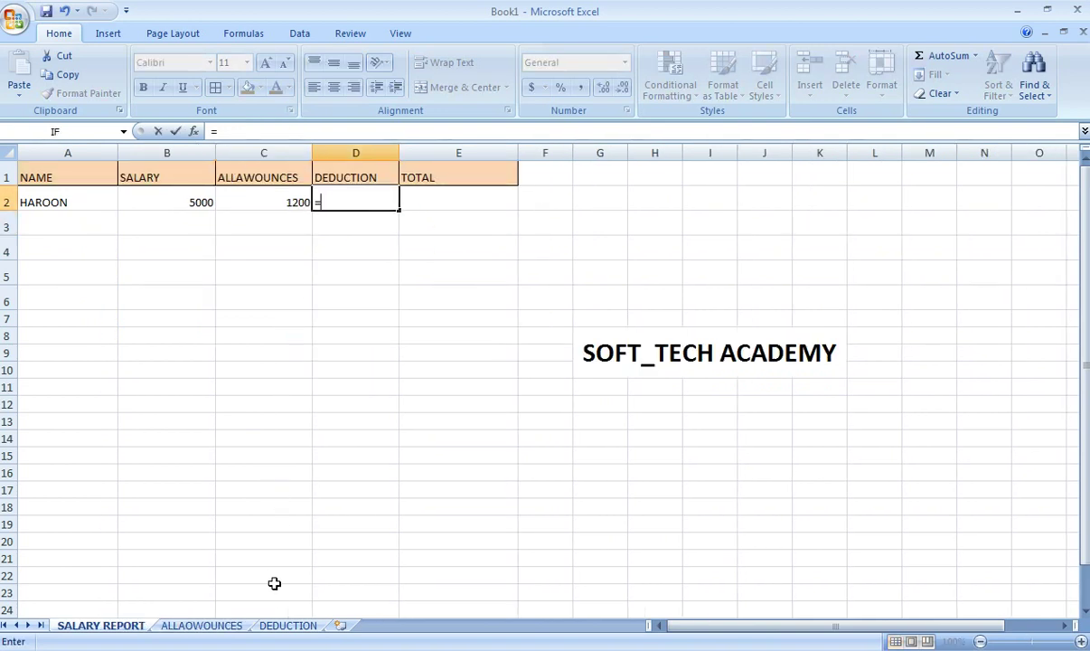
{"action": "left_click", "coordinate": [285, 626]}
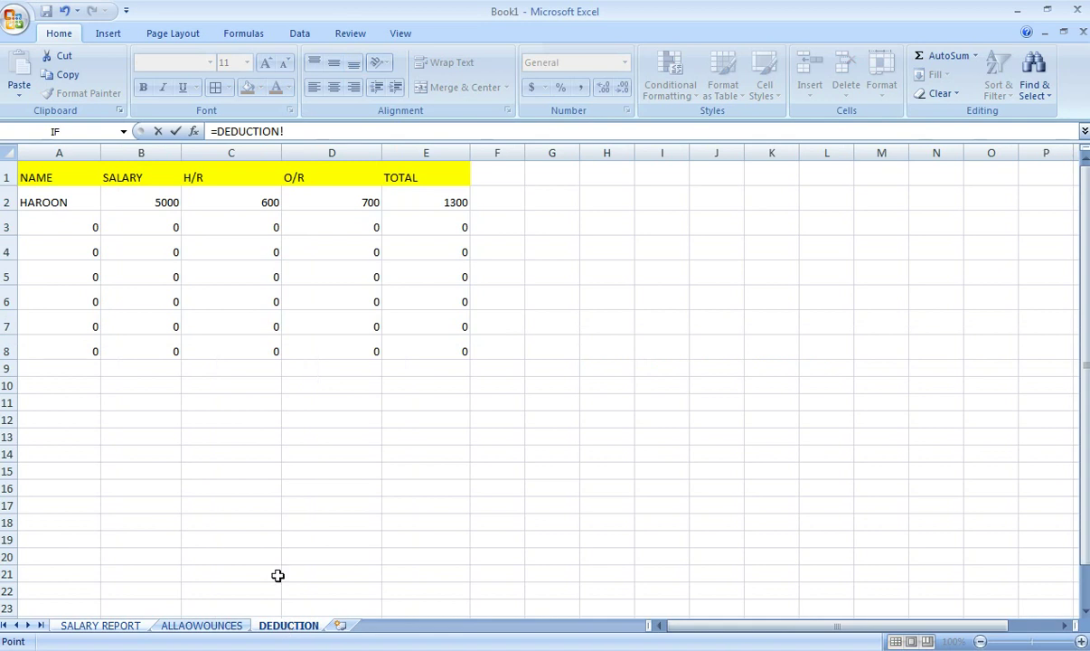
{"action": "left_click", "coordinate": [426, 205]}
{"action": "key", "text": "Return"}
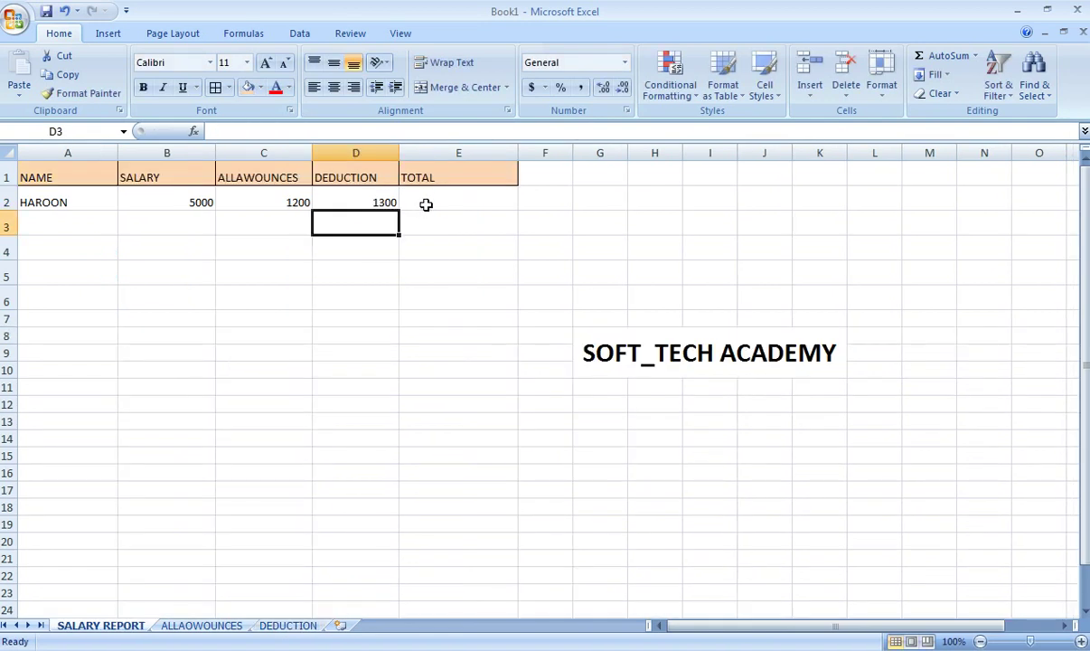
{"action": "left_click", "coordinate": [425, 205]}
- Enter =SUM(B2+C2-D2) in E2 so the first employee's TOTAL shows 4900
{"action": "type", "text": "=S"}
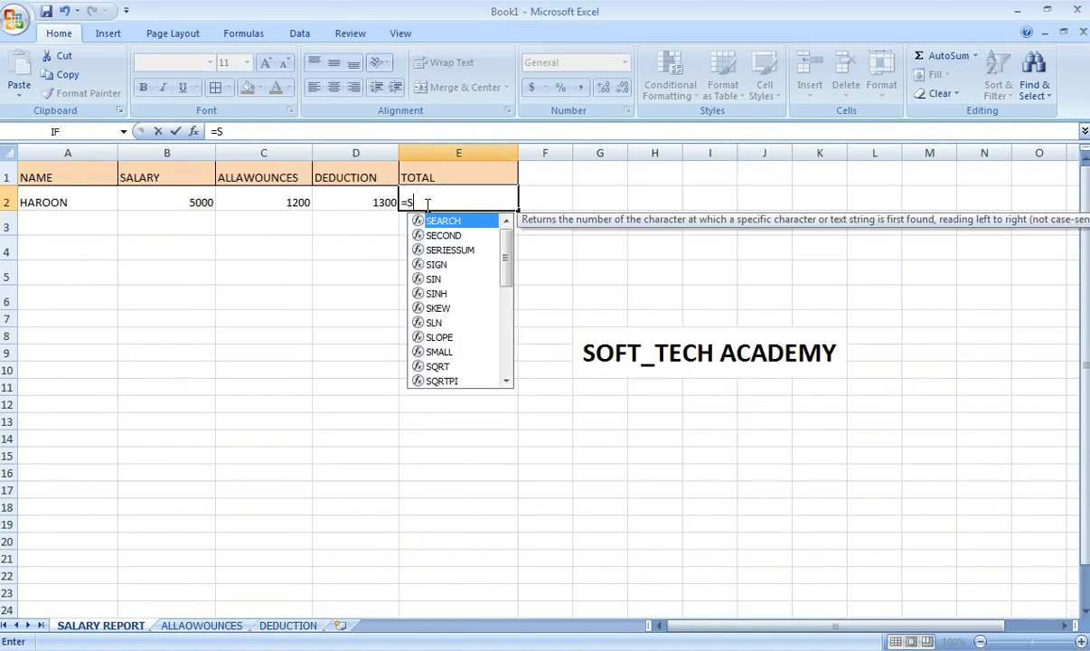
{"action": "type", "text": "UM("}
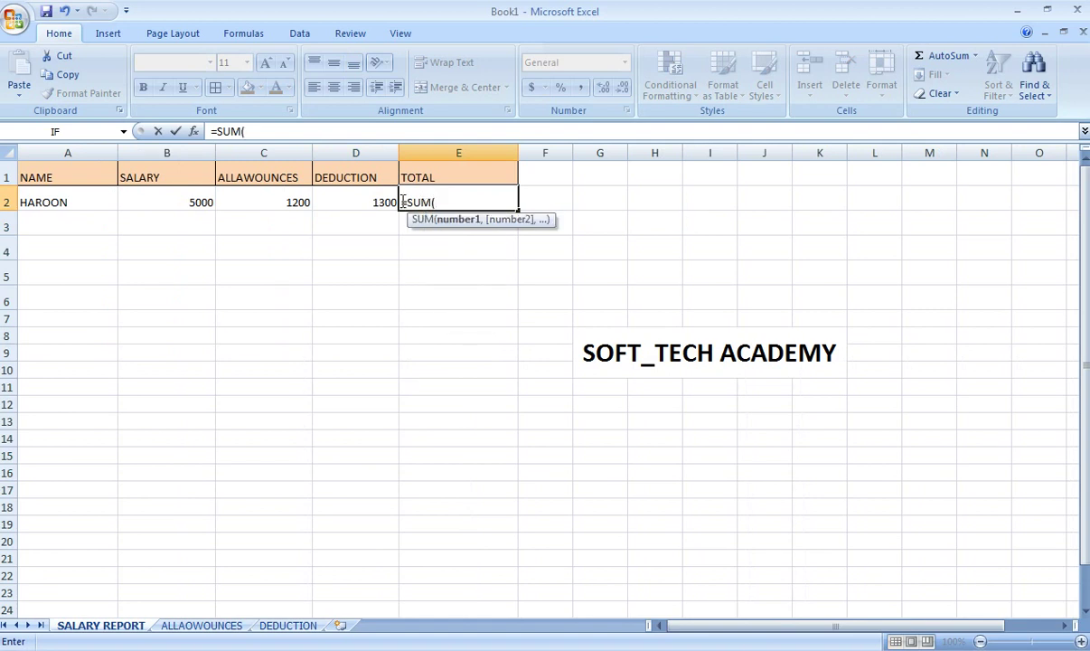
{"action": "left_click", "coordinate": [190, 201]}
{"action": "type", "text": "+"}
{"action": "left_click", "coordinate": [265, 196]}
{"action": "type", "text": "-"}
{"action": "left_click", "coordinate": [331, 203]}
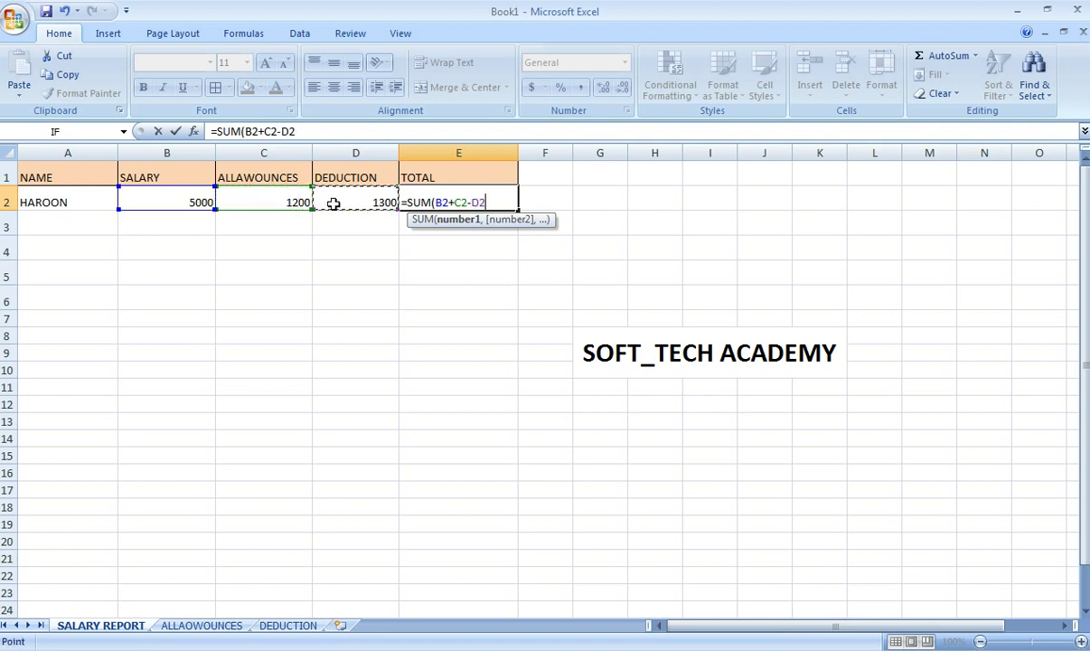
{"action": "type", "text": ")"}
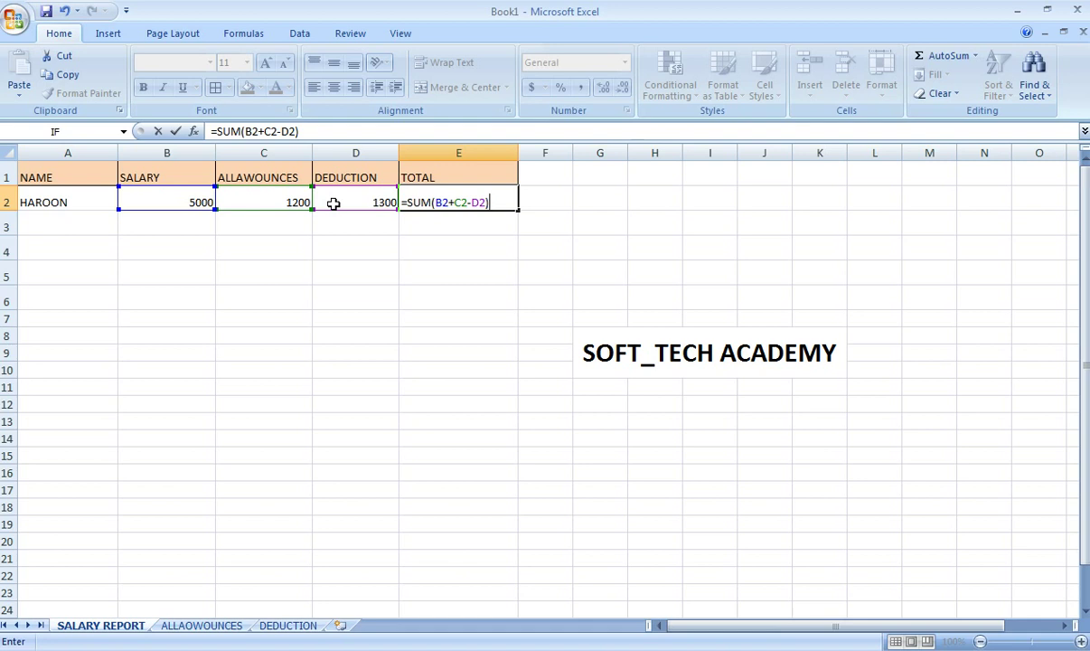
{"action": "key", "text": "Return"}
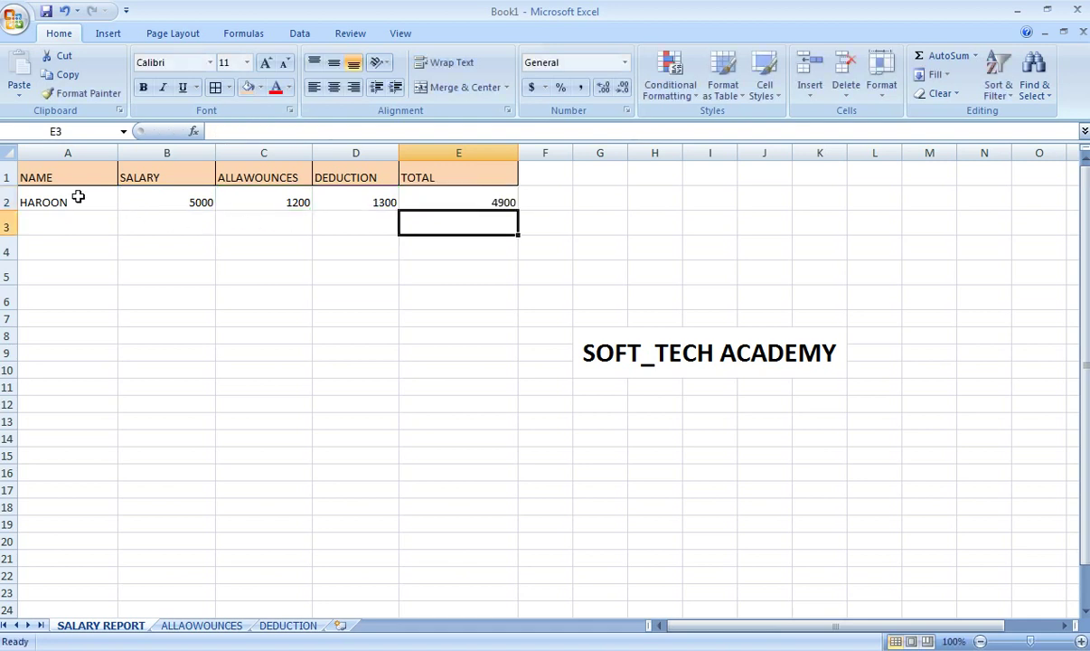
- Fill the C2:E2 formulas down through row 8 with Ctrl+D
{"action": "left_click_drag", "start_coordinate": [134, 202], "coordinate": [71, 202]}
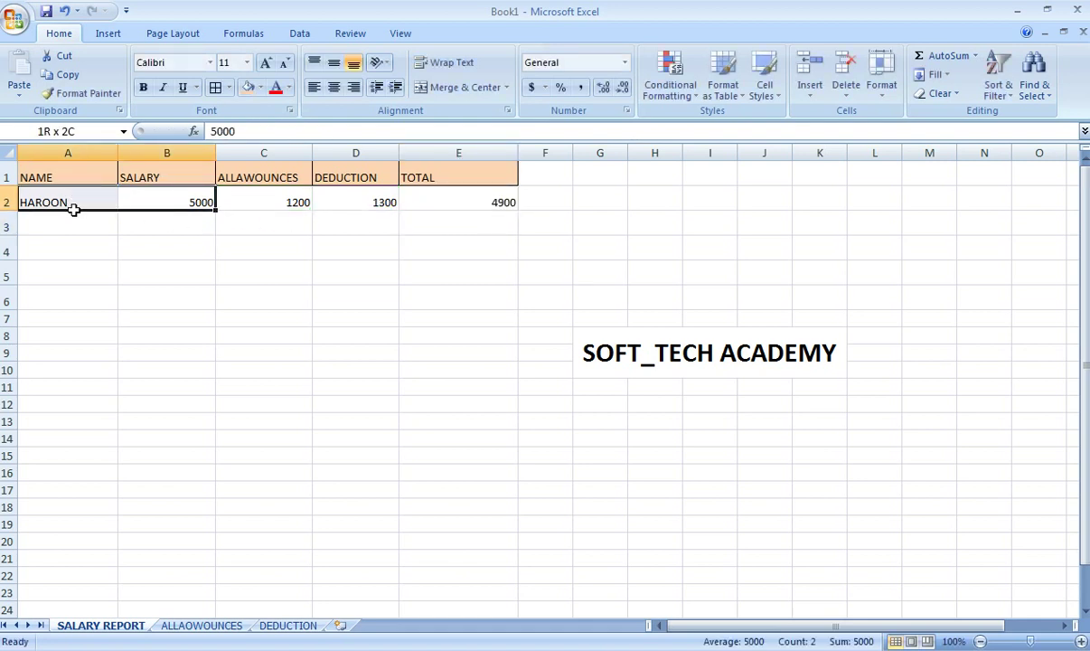
{"action": "left_click", "coordinate": [254, 200]}
{"action": "left_click_drag", "start_coordinate": [254, 200], "coordinate": [495, 333]}
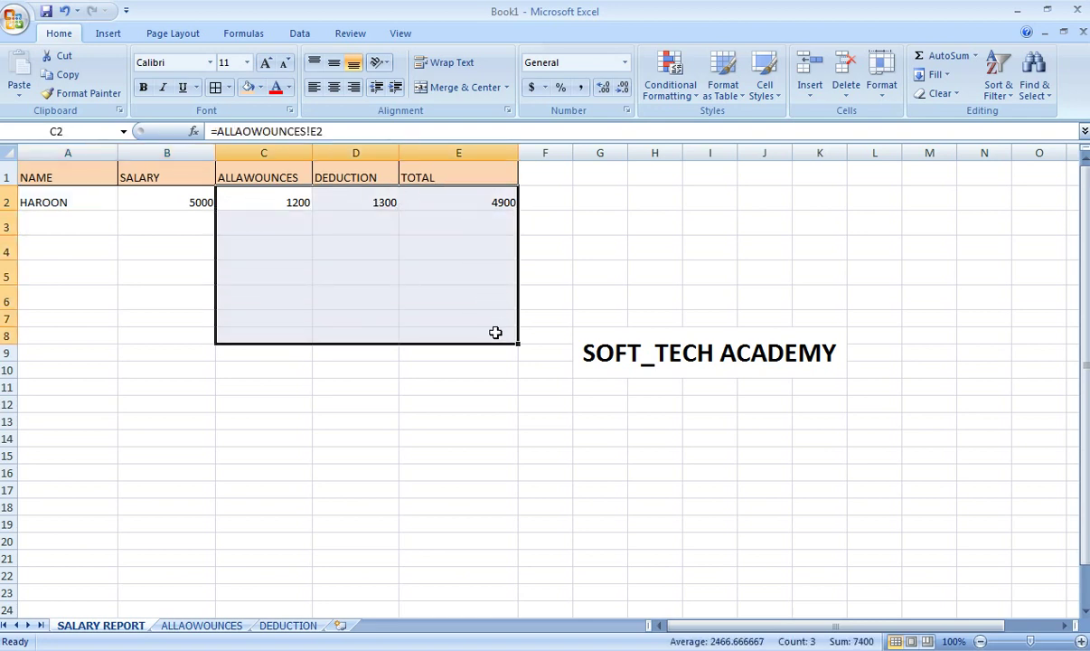
{"action": "key", "text": "ctrl+d"}
{"action": "left_click", "coordinate": [371, 385]}
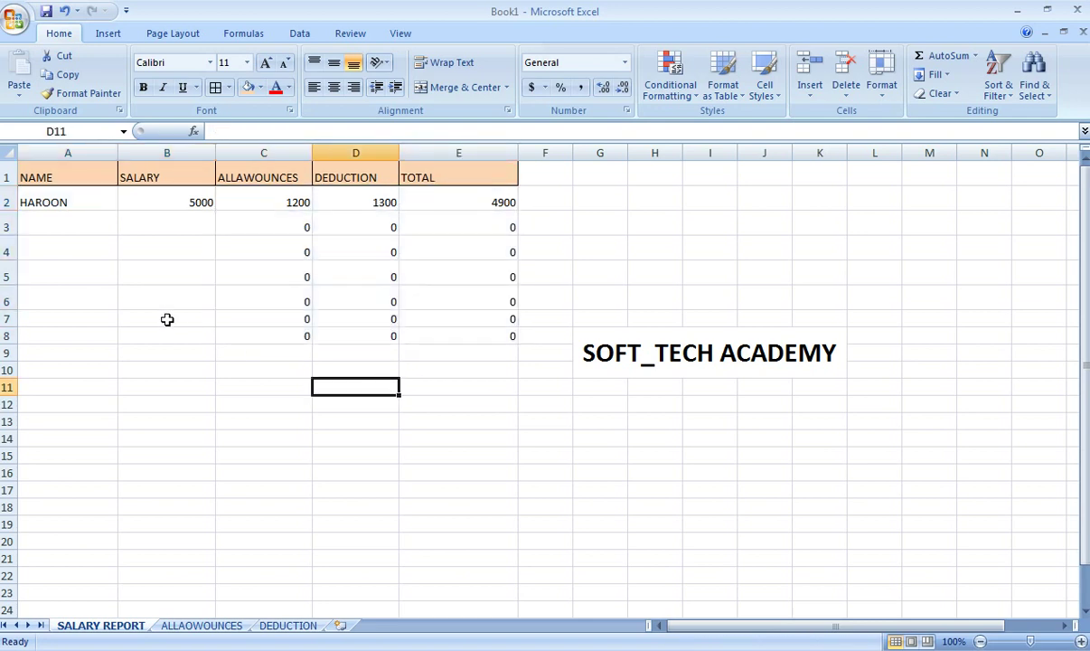
{"action": "left_click", "coordinate": [52, 220]}
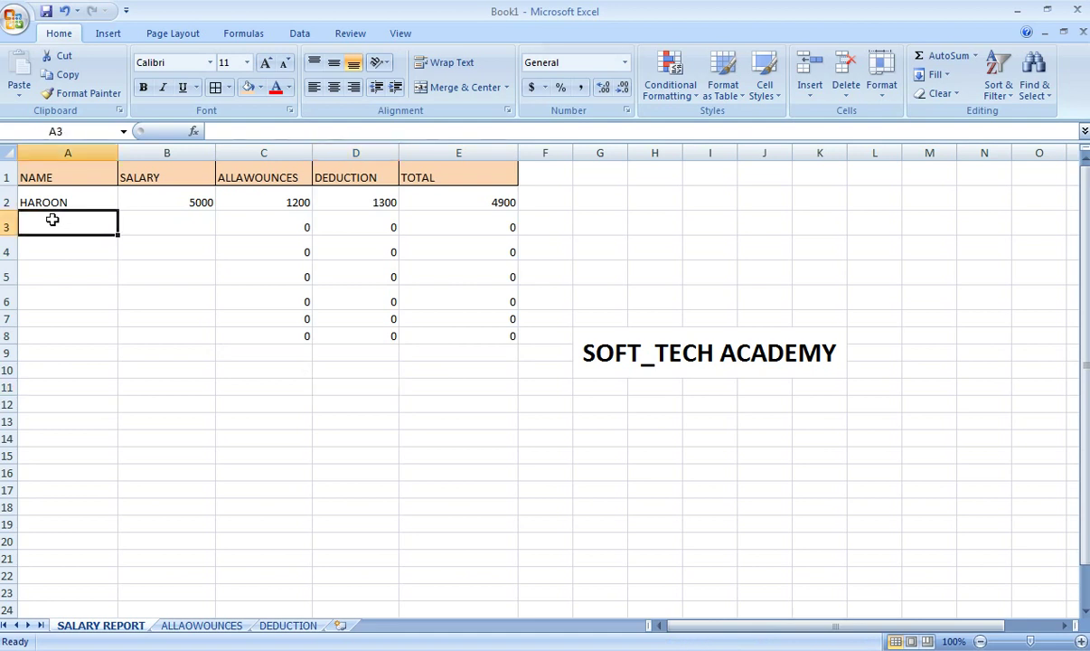
- Enter the second employee's name in A3 and salary 10000, then check C3:E3 show 2400, 2600, 9800
{"action": "type", "text": "YOUNAS"}
{"action": "key", "text": "Tab"}
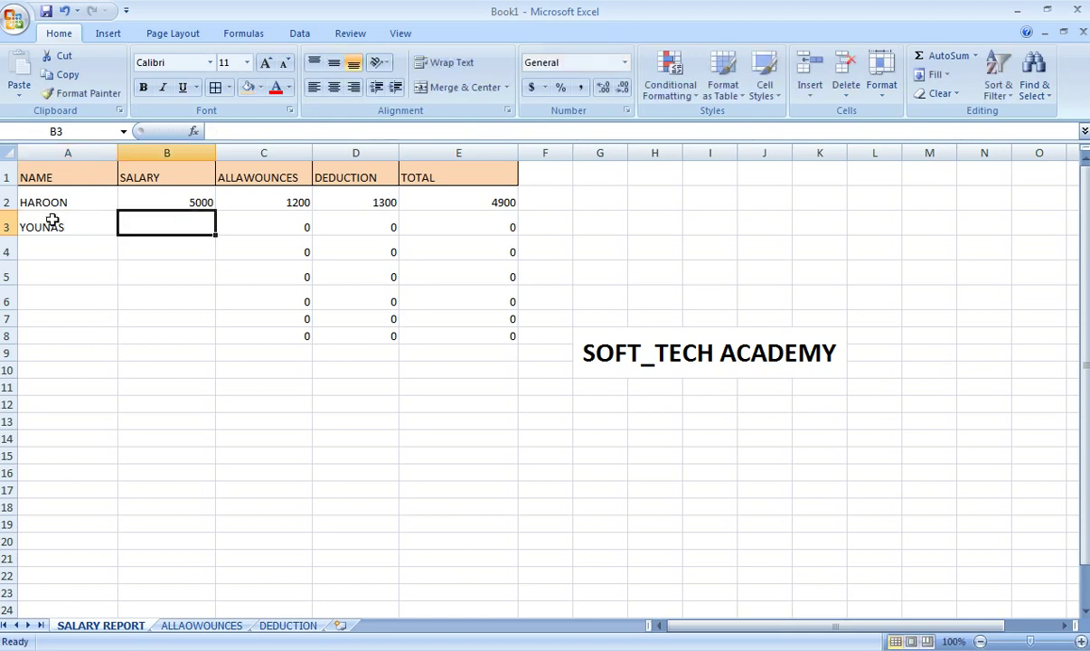
{"action": "type", "text": "10000"}
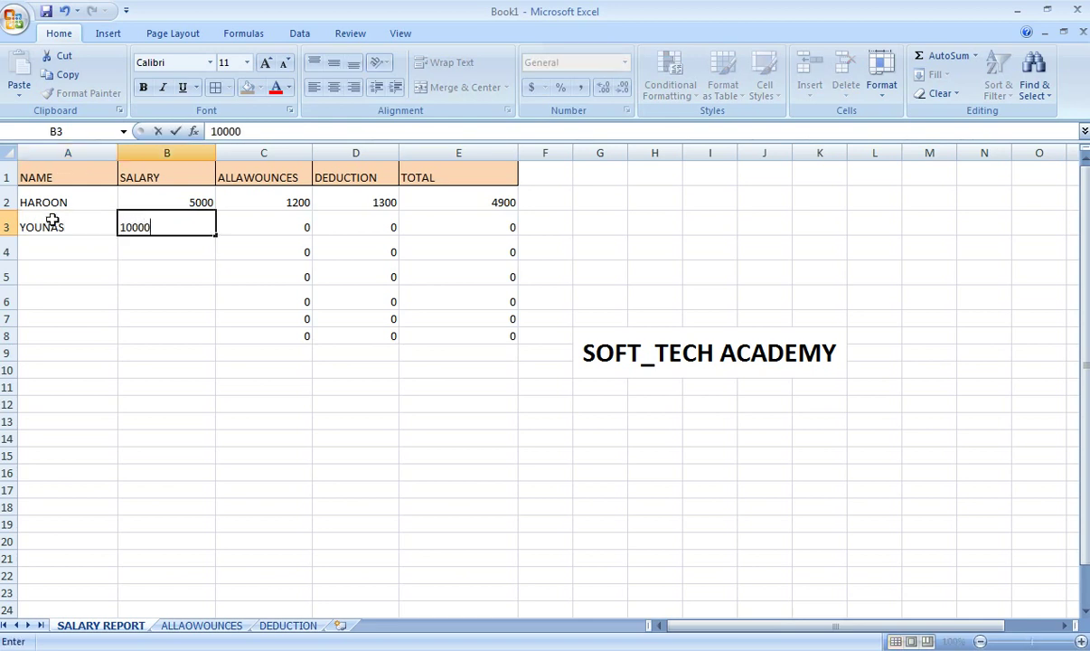
{"action": "key", "text": "Return"}
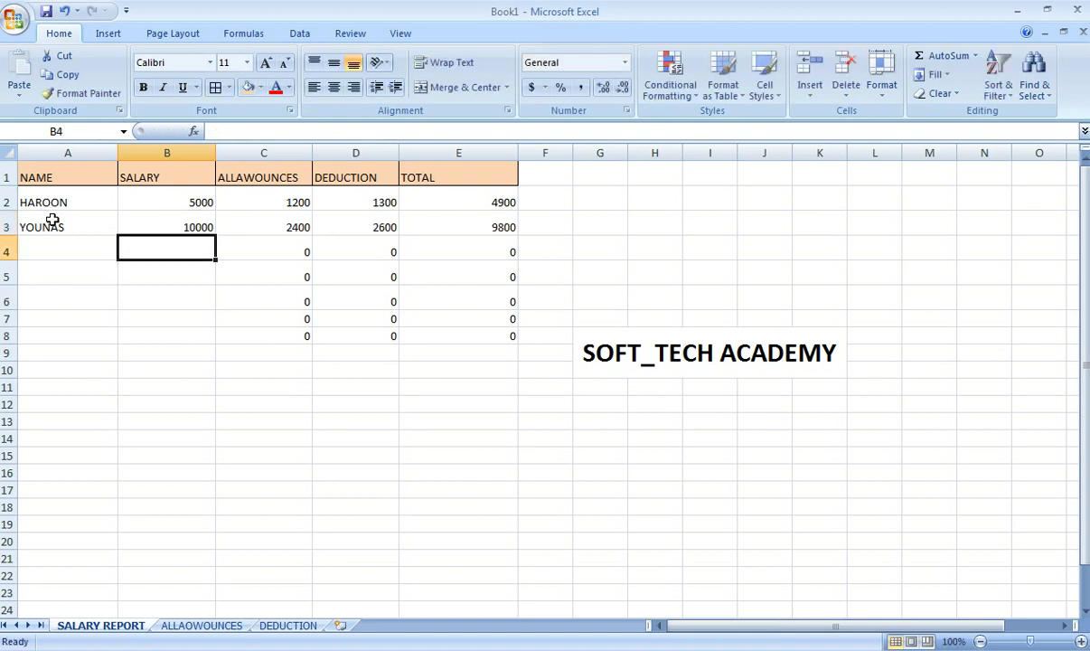
{"action": "key", "text": "Right"}
{"action": "key", "text": "Up"}
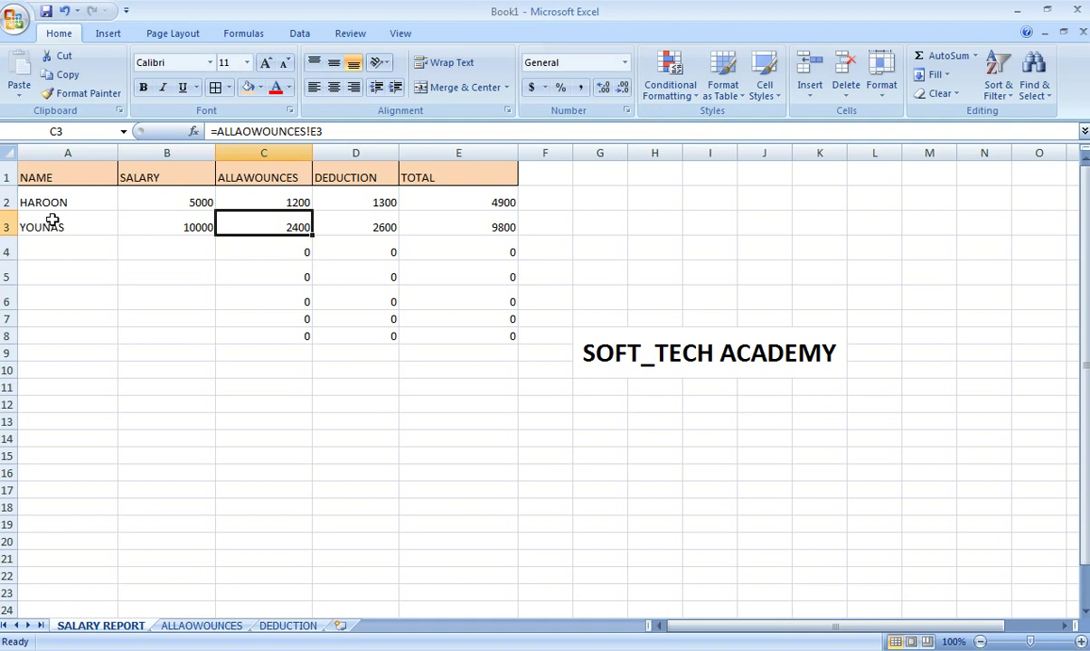
{"action": "key", "text": "Right"}
{"action": "key", "text": "Right"}
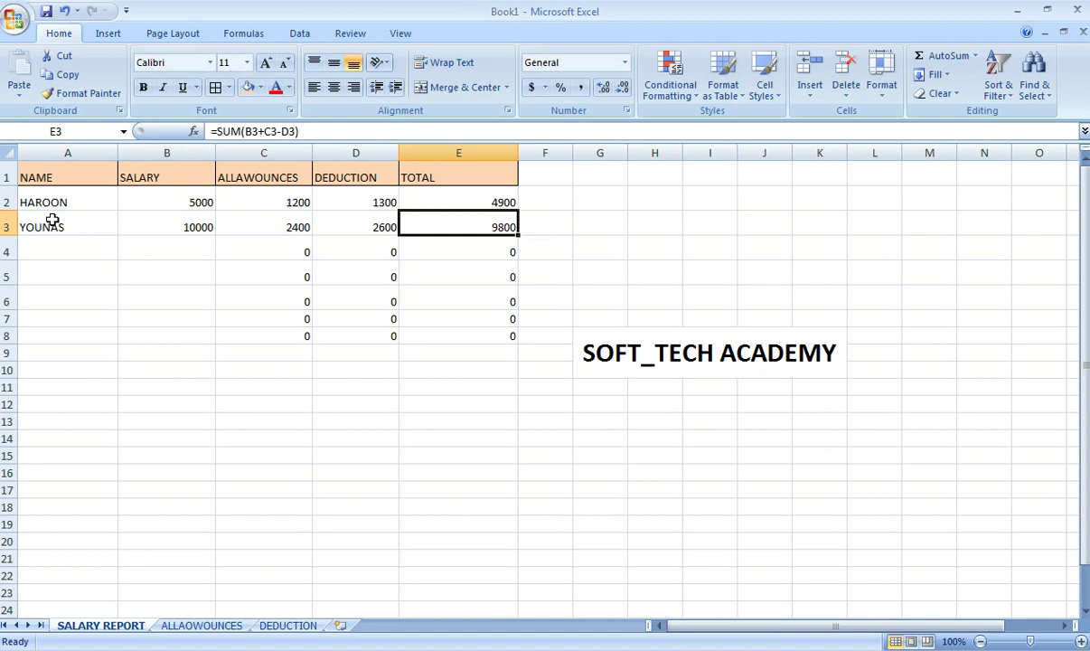
{"action": "left_click", "coordinate": [389, 403]}
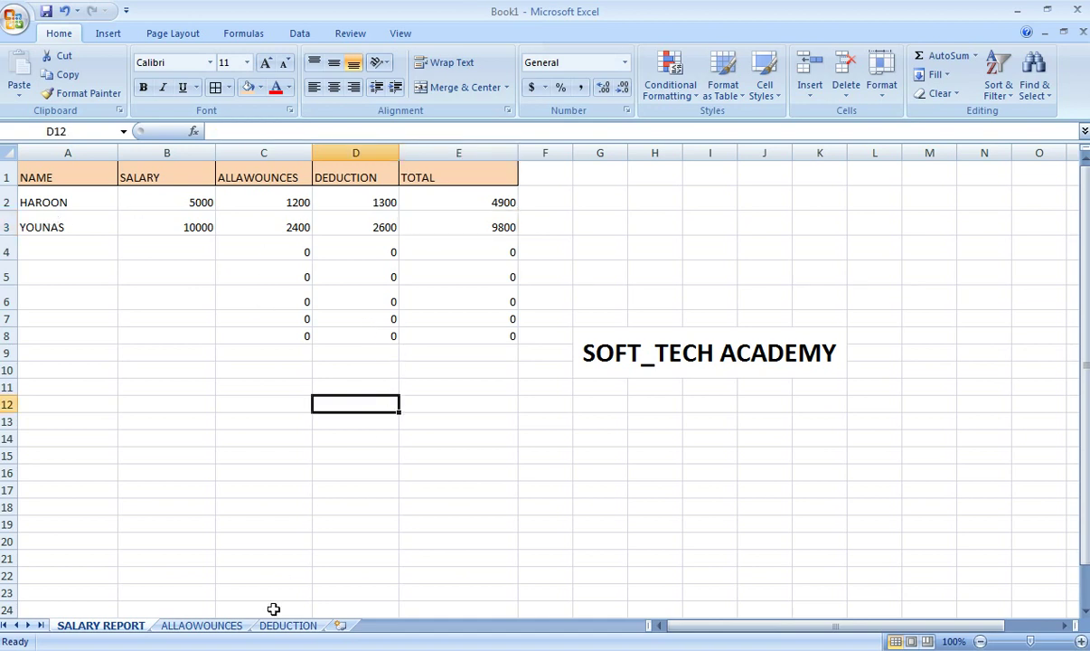
{"action": "left_click", "coordinate": [207, 626]}
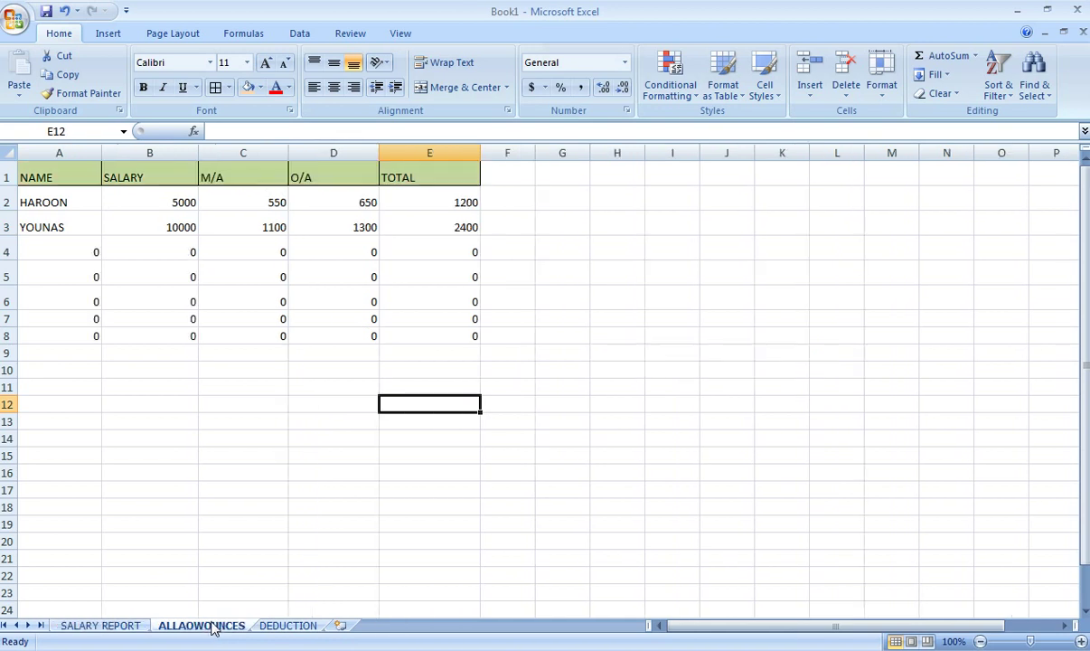
{"action": "left_click", "coordinate": [287, 627]}
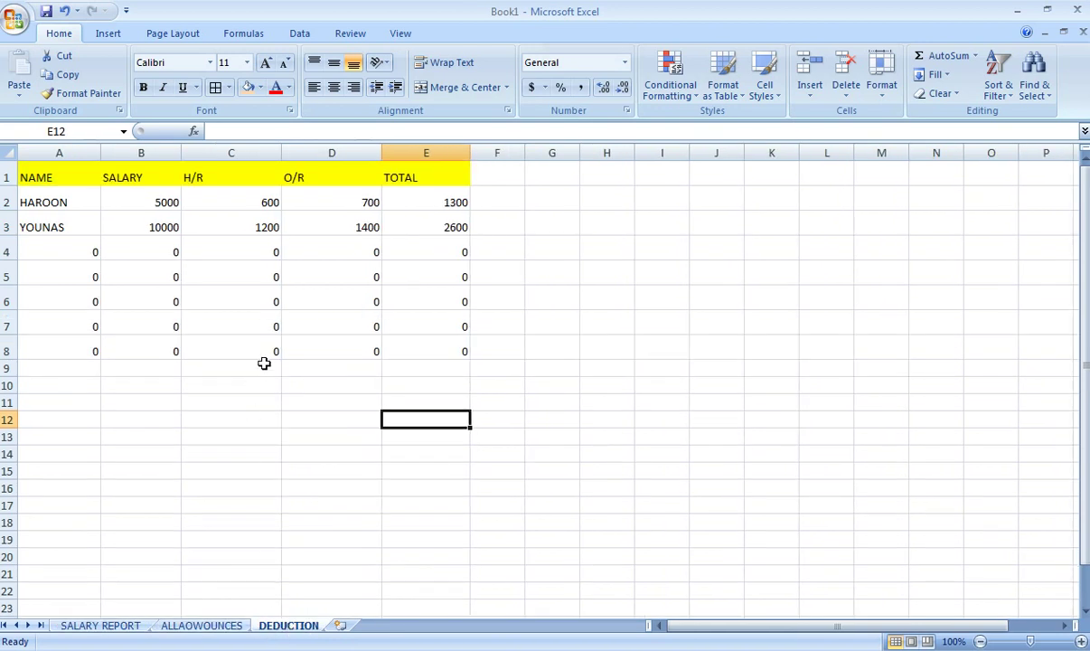
{"action": "left_click", "coordinate": [264, 200]}
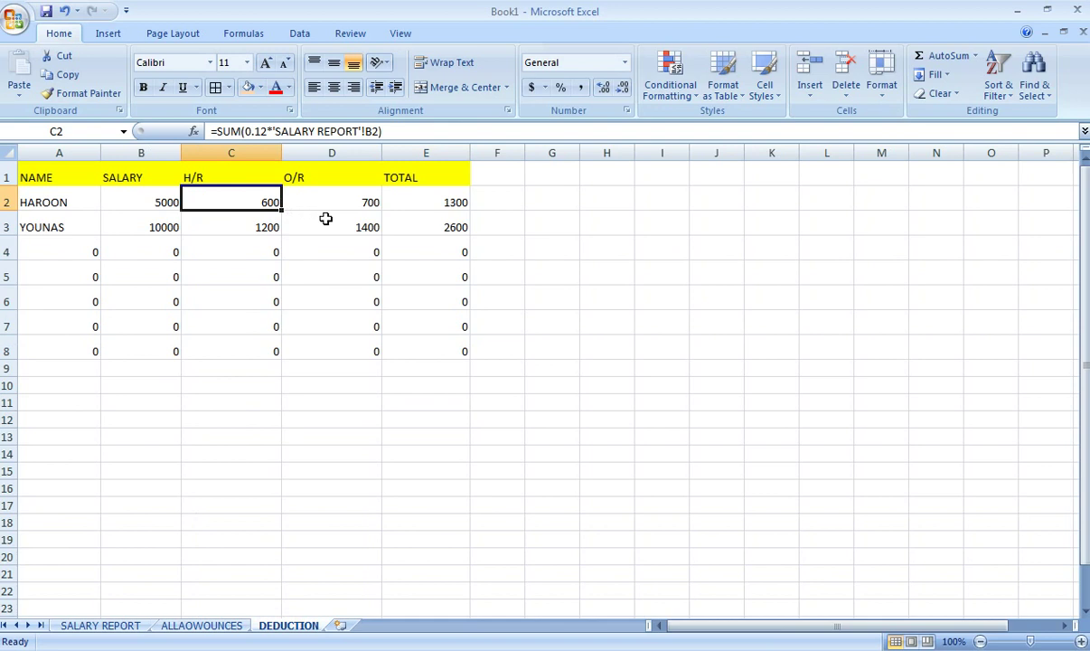
{"action": "left_click", "coordinate": [343, 193]}
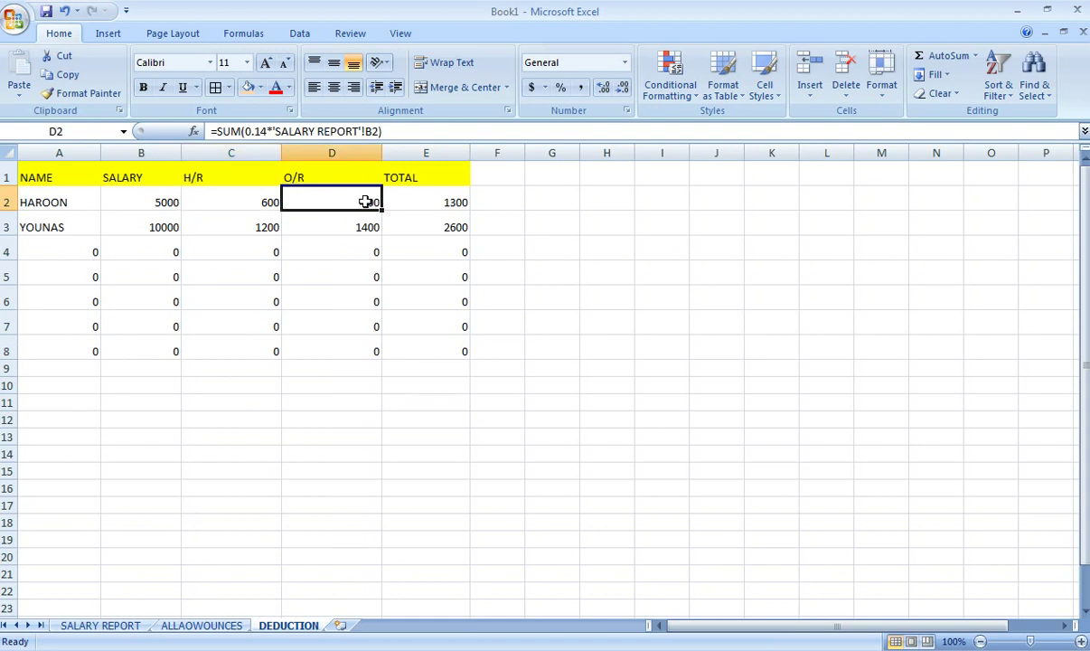
{"action": "left_click", "coordinate": [577, 400]}
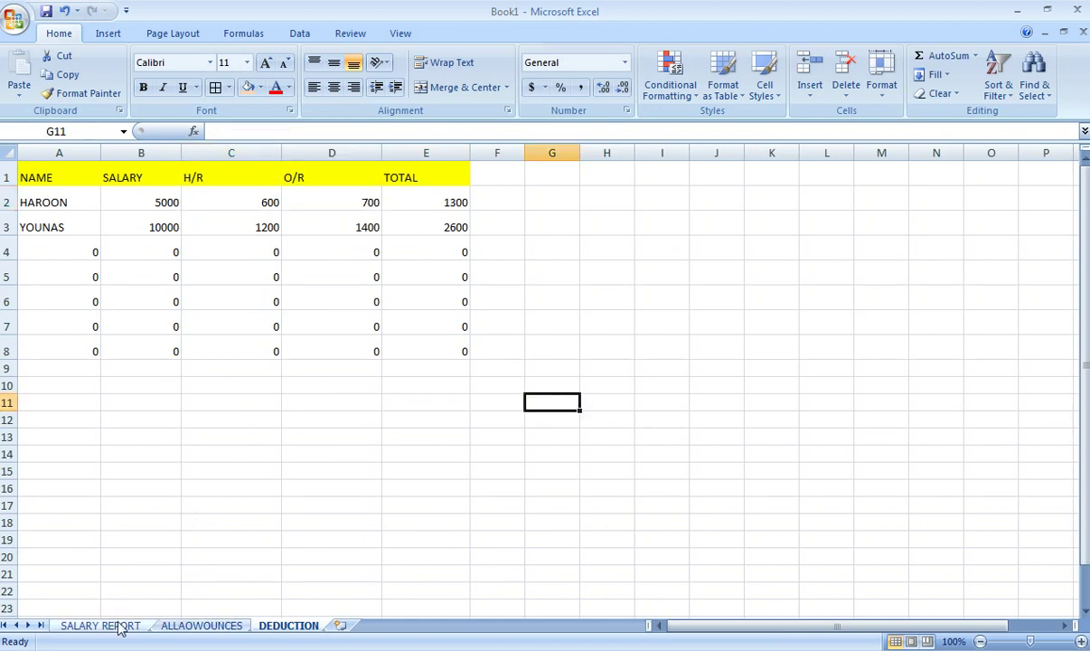
{"action": "left_click", "coordinate": [121, 625]}
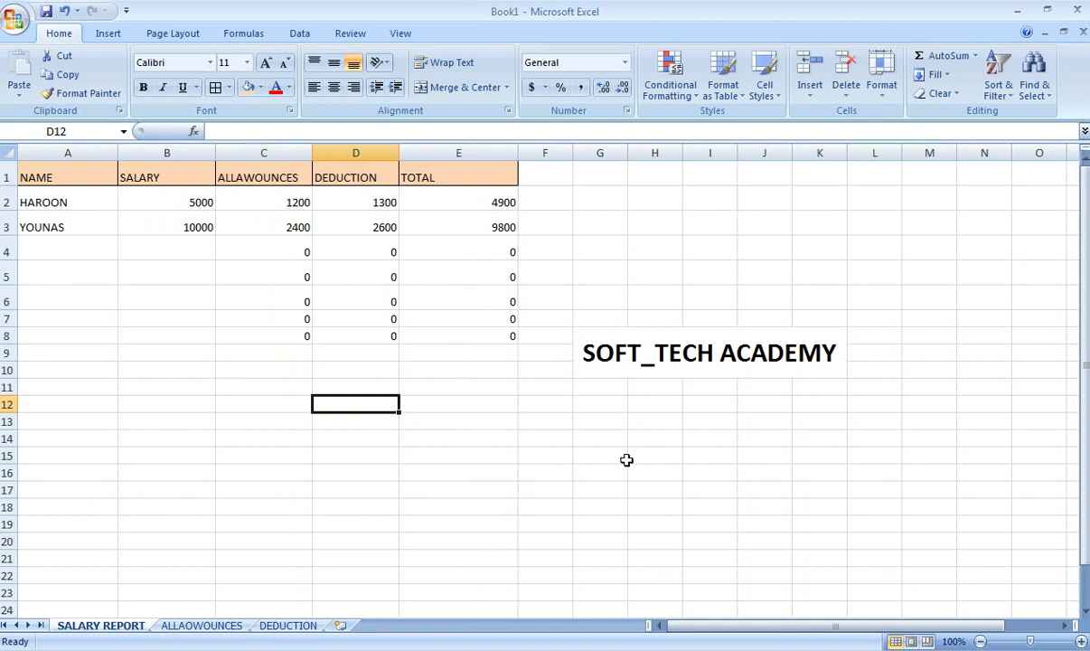
{"action": "left_click", "coordinate": [765, 439]}
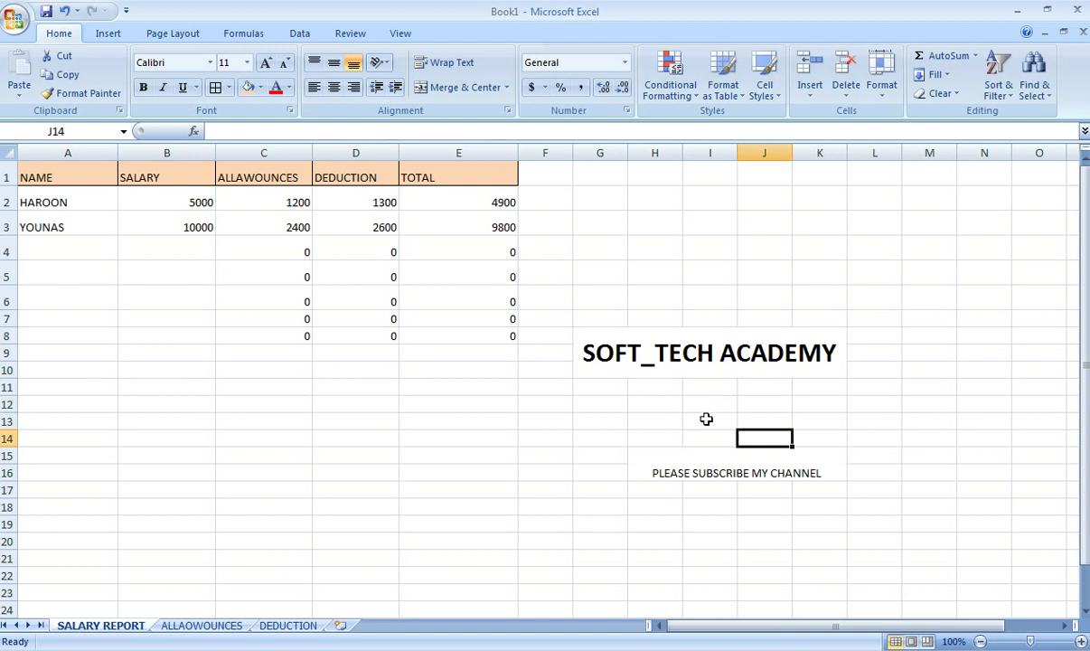